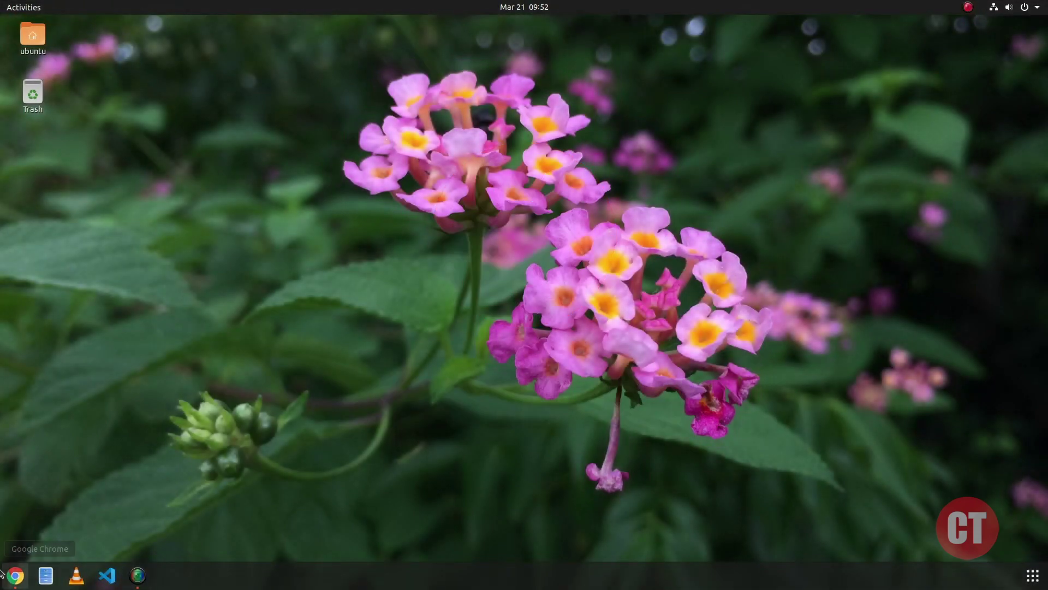
Step: Search Google for 'tor' in Chrome and download Tor Browser for Linux from torproject.org
click(3, 572)
click(469, 242)
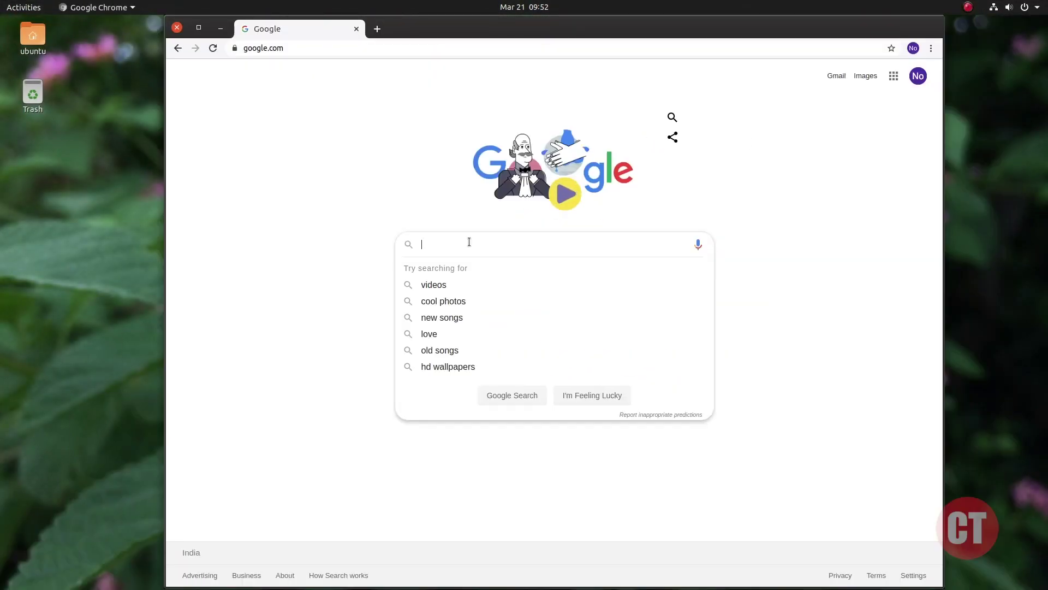
text(tor)
key(Return)
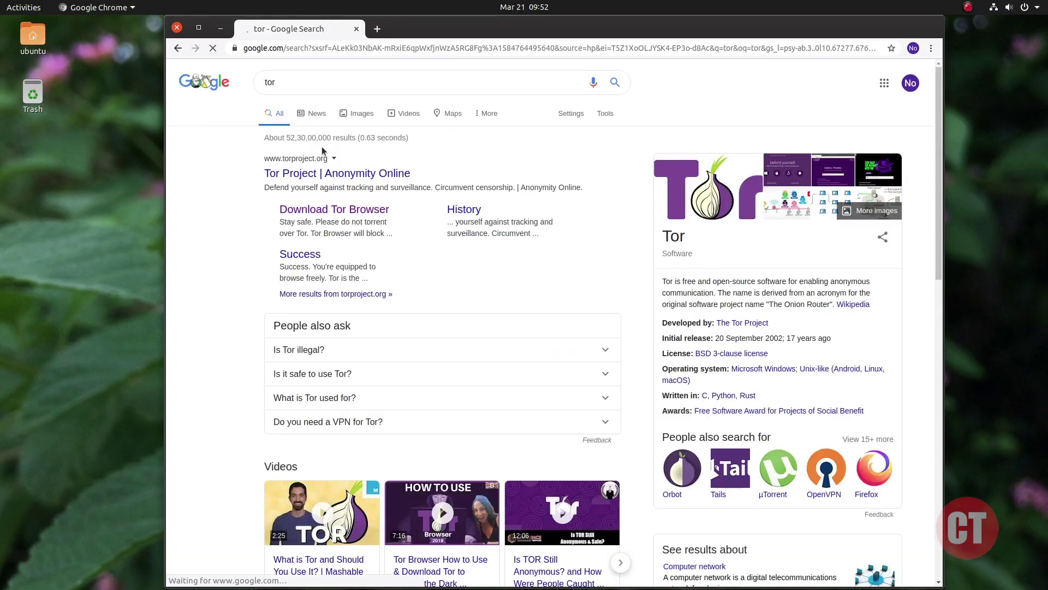
click(321, 172)
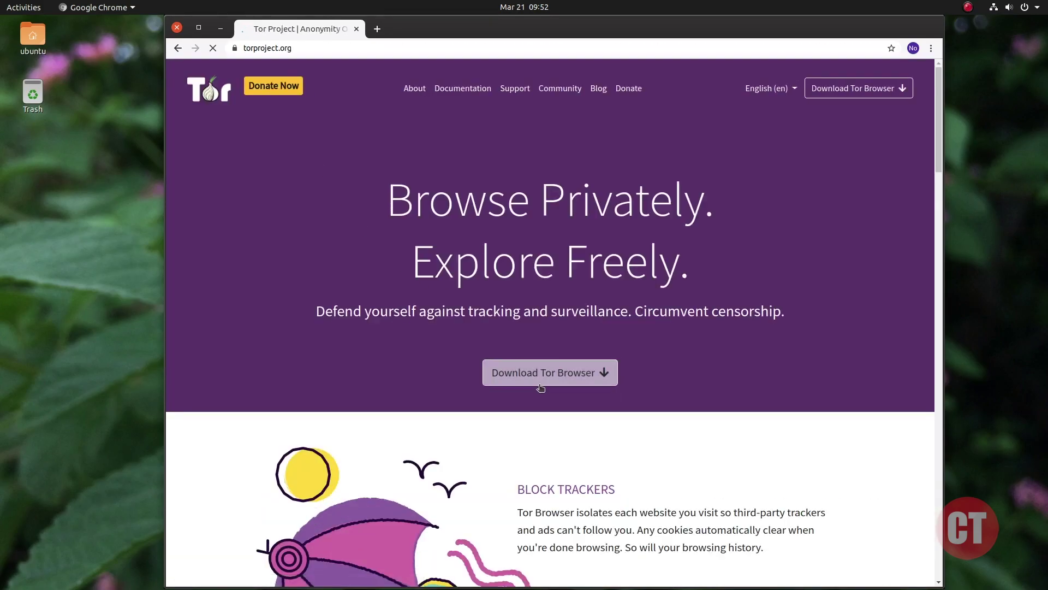
click(595, 377)
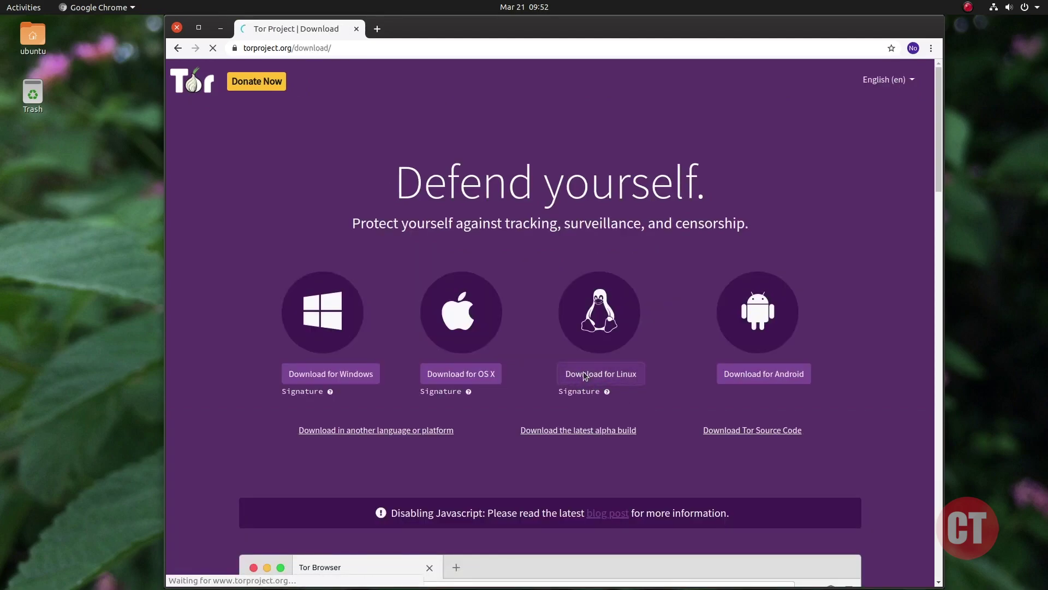
click(584, 374)
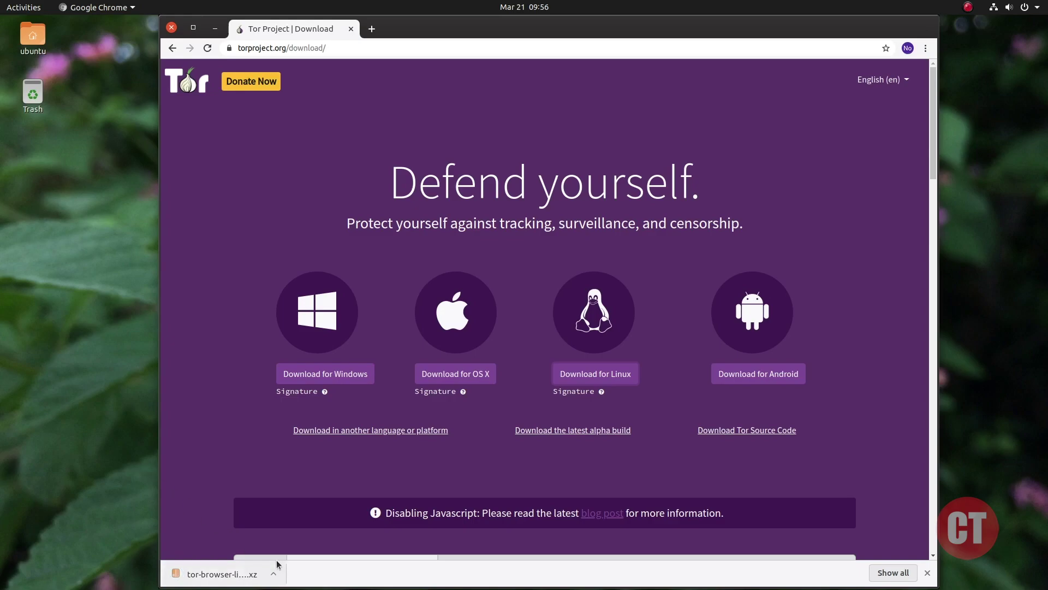
Step: Open the Downloads folder in Files using Chrome's 'Show in folder' for the finished download
click(276, 572)
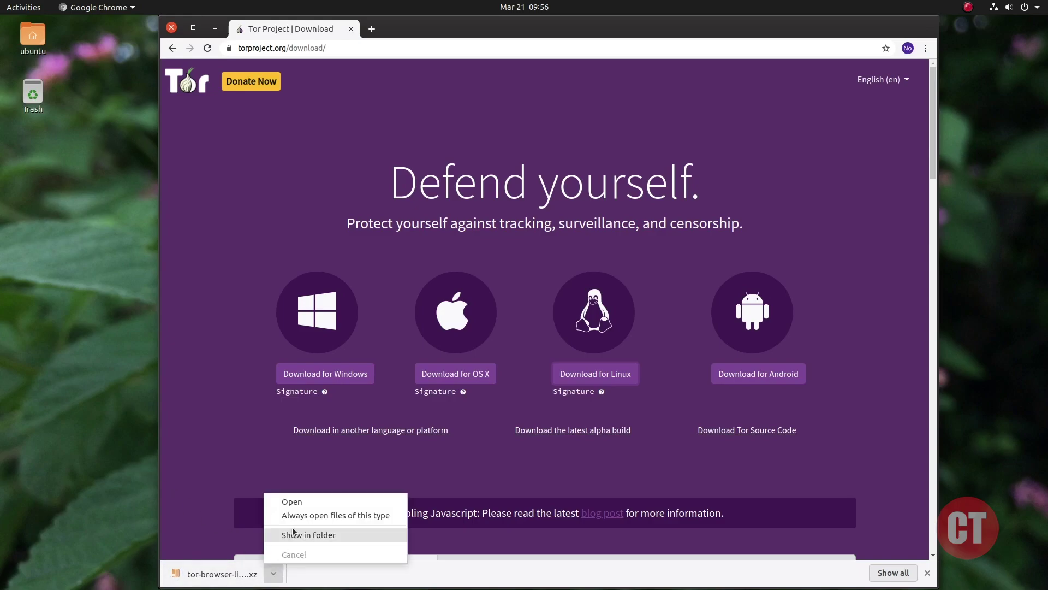
click(293, 532)
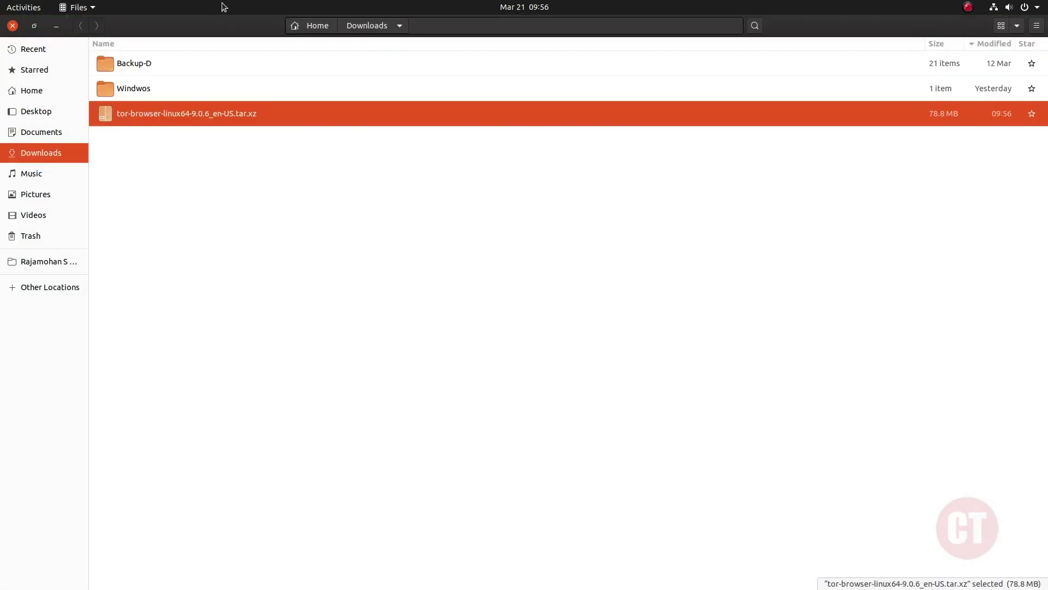
double_click(188, 22)
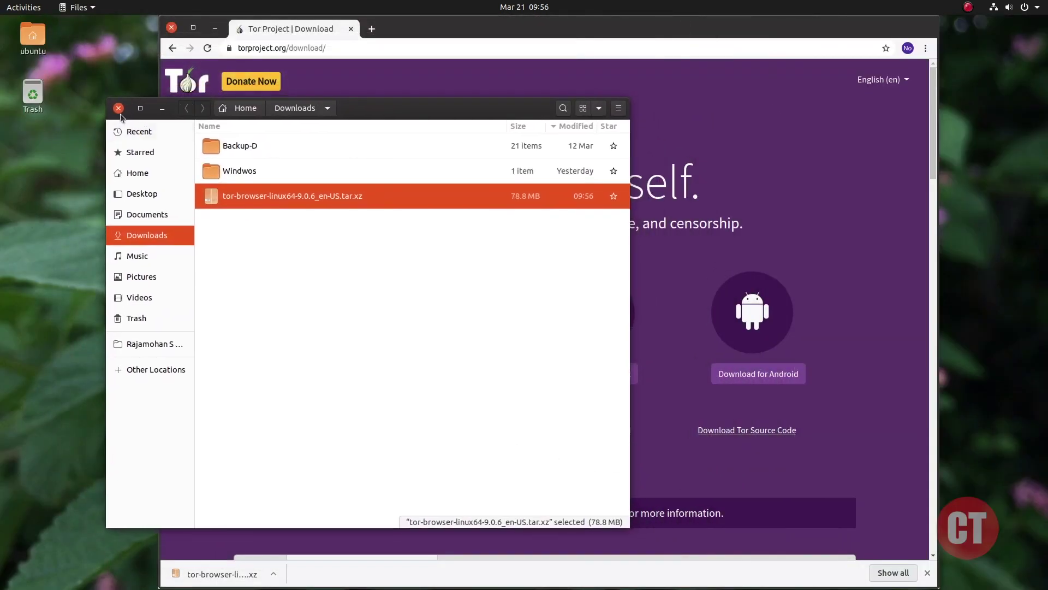
click(115, 107)
click(926, 48)
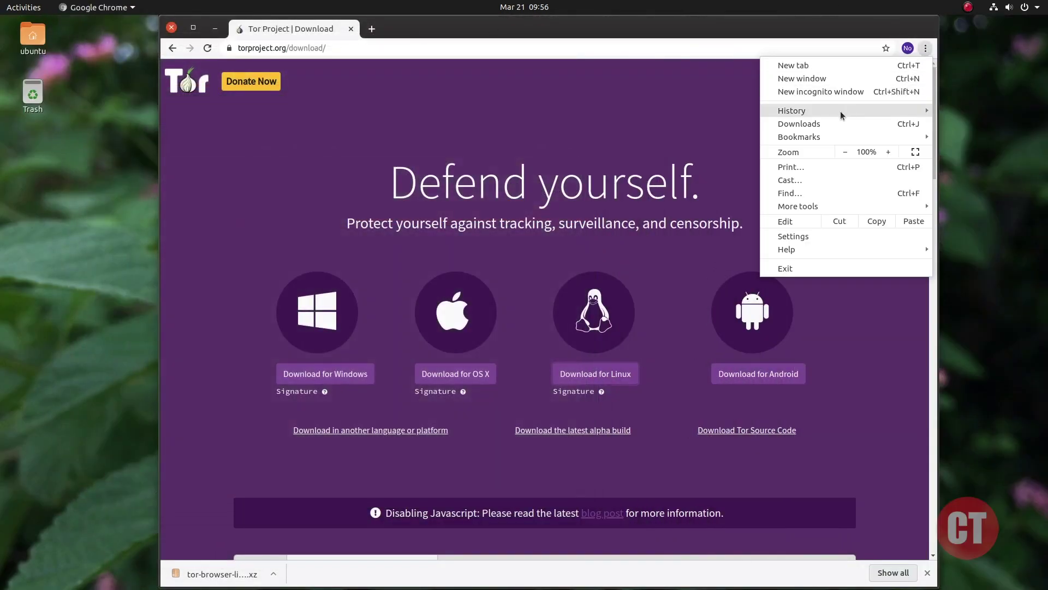
click(807, 123)
click(457, 182)
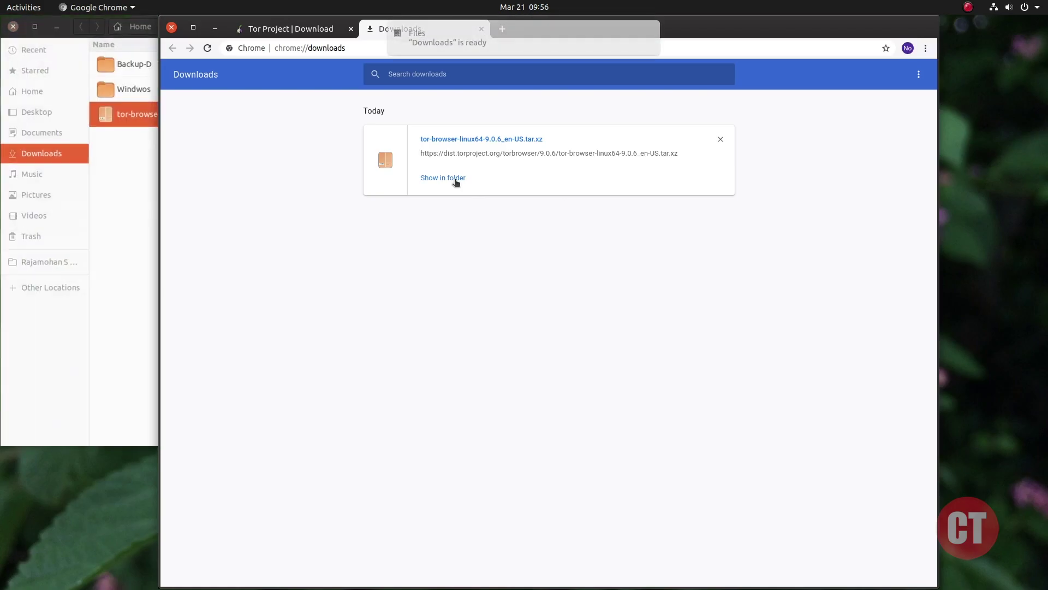
click(110, 106)
click(109, 151)
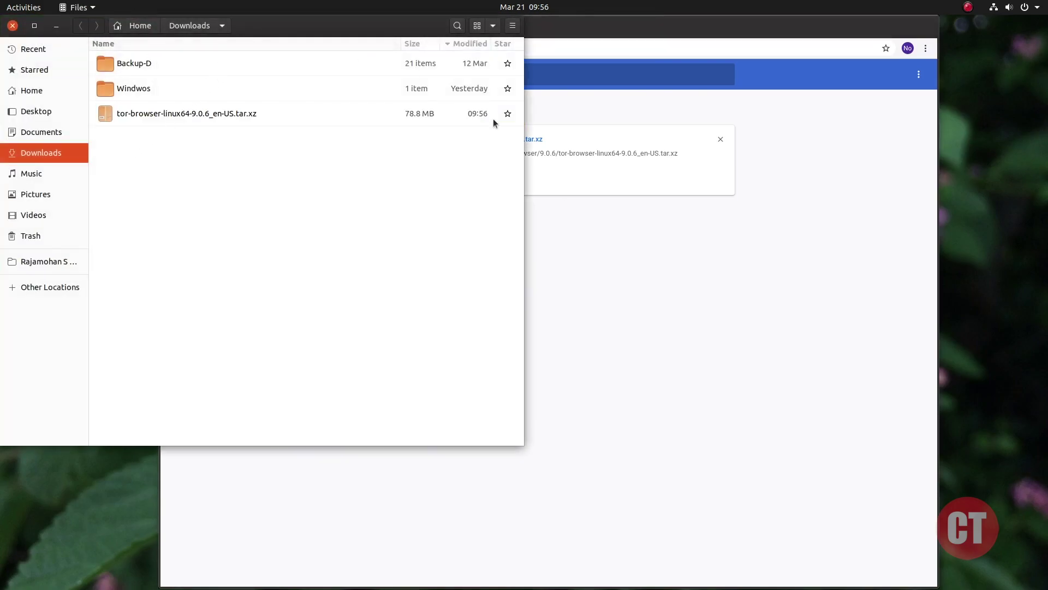
click(546, 109)
Step: Close Chrome and select the tor-browser-linux64-9.0.6_en-US.tar.xz archive in Downloads
click(172, 27)
drag(196, 31, 466, 65)
click(464, 152)
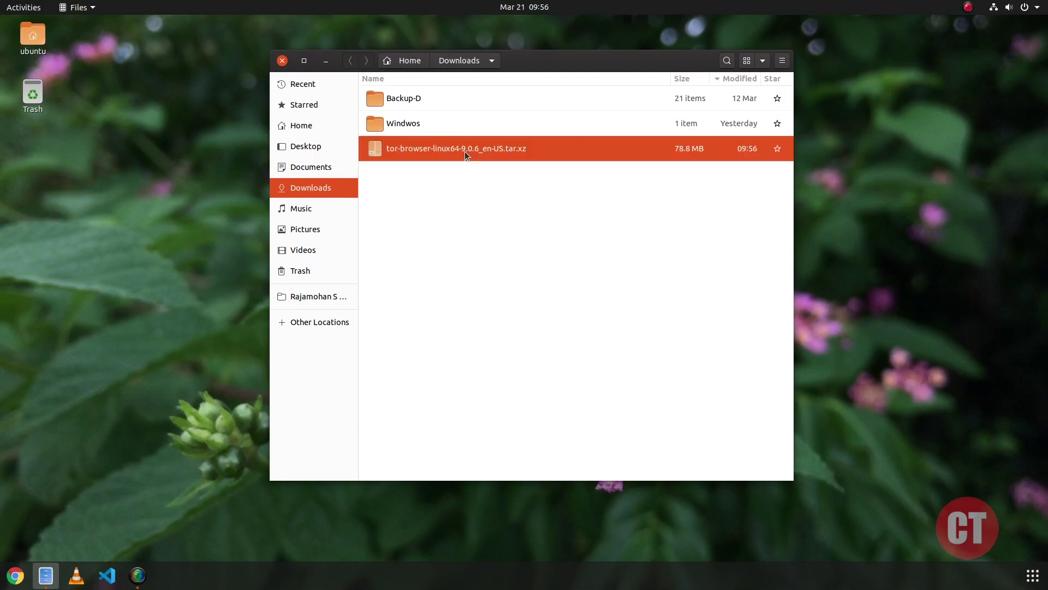
Step: Open the .tar.xz in Archive Manager and drag tor-browser_en-US out into Downloads
double_click(415, 152)
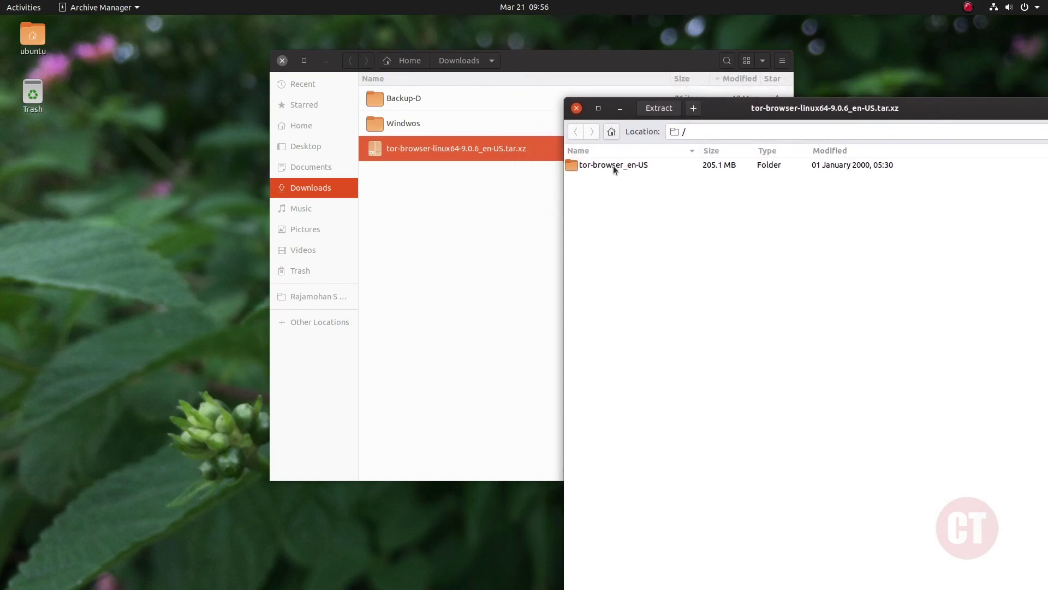
drag(631, 162, 430, 266)
click(430, 266)
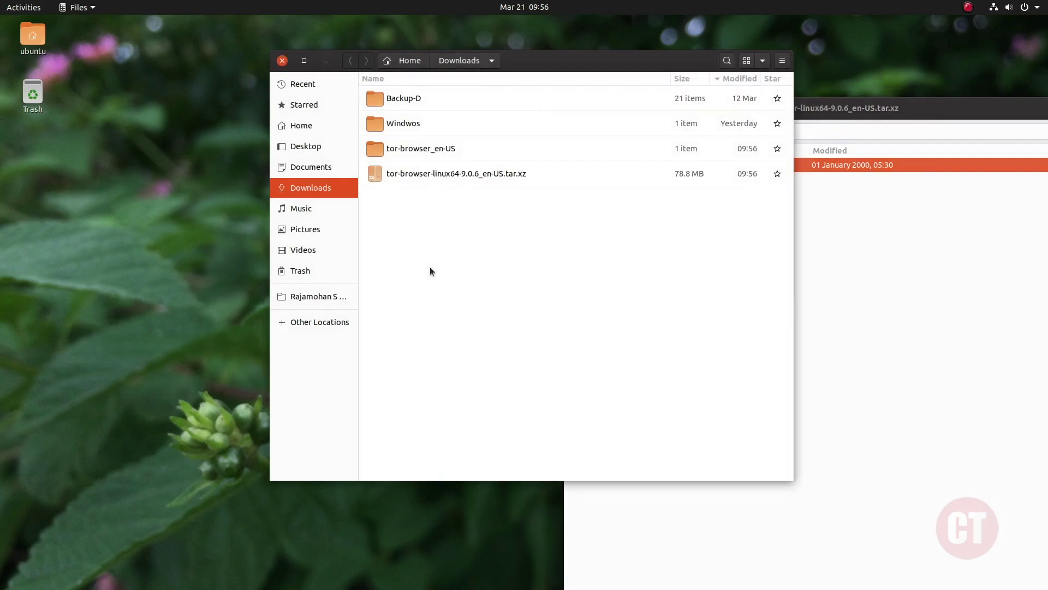
drag(526, 67, 400, 81)
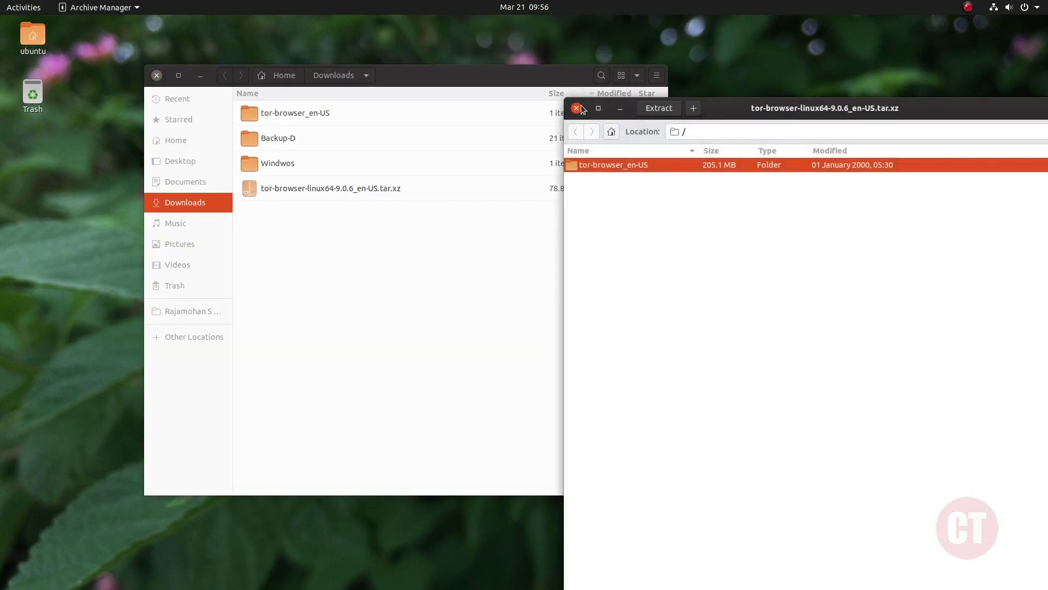
click(576, 108)
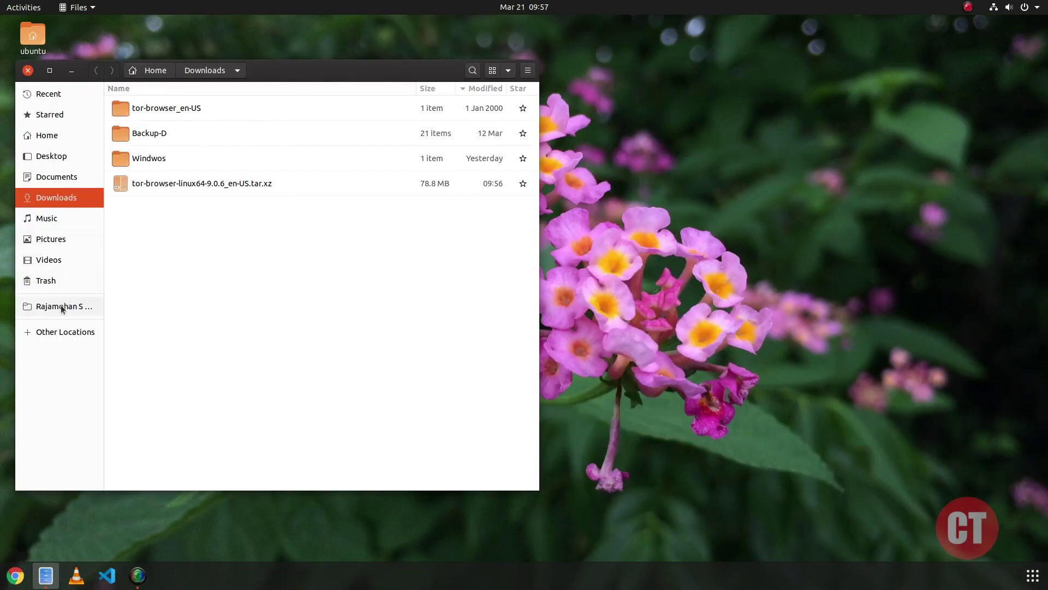
Step: Open Other Locations in a new Files window and browse Computer into /opt
right_click(58, 332)
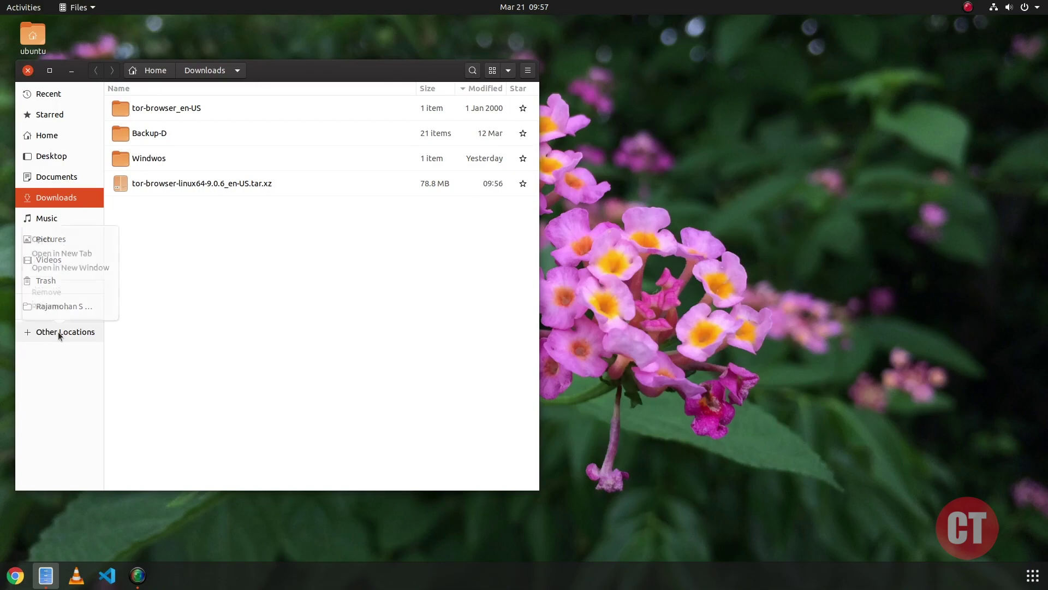
click(85, 263)
drag(291, 28, 788, 134)
click(695, 171)
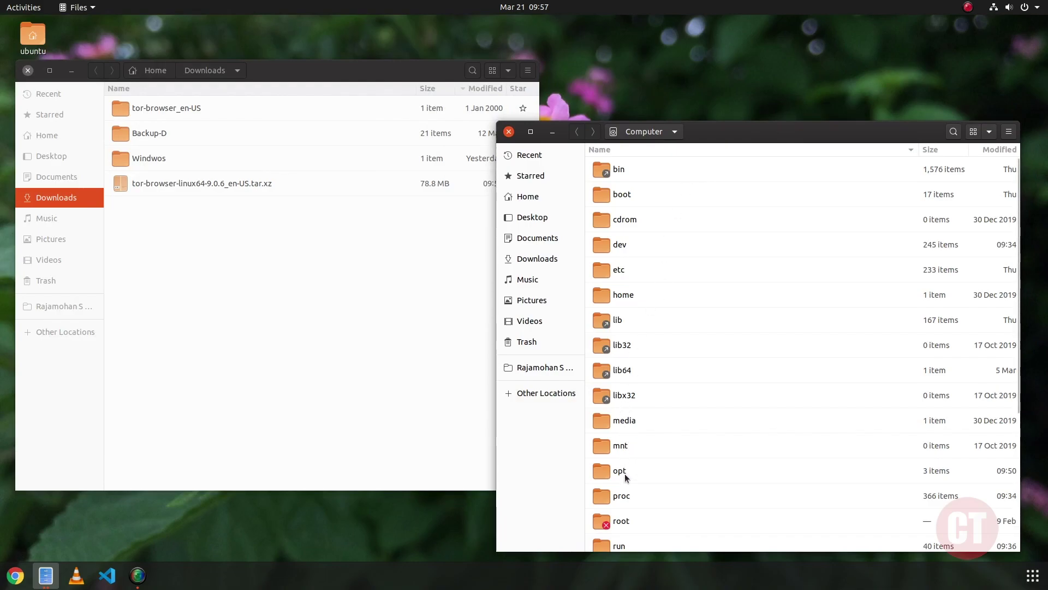
double_click(625, 476)
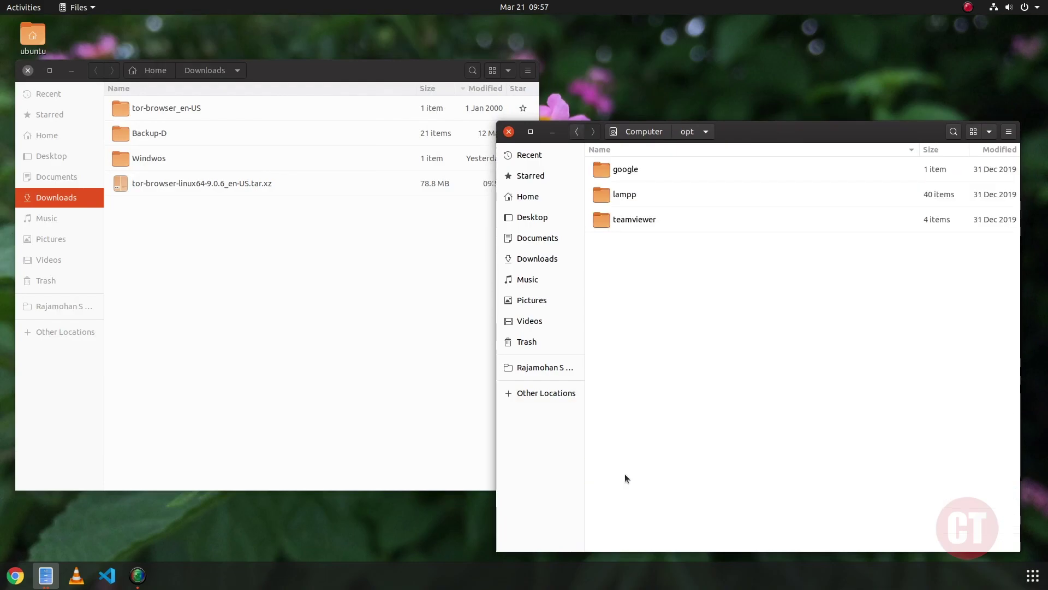
right_click(621, 322)
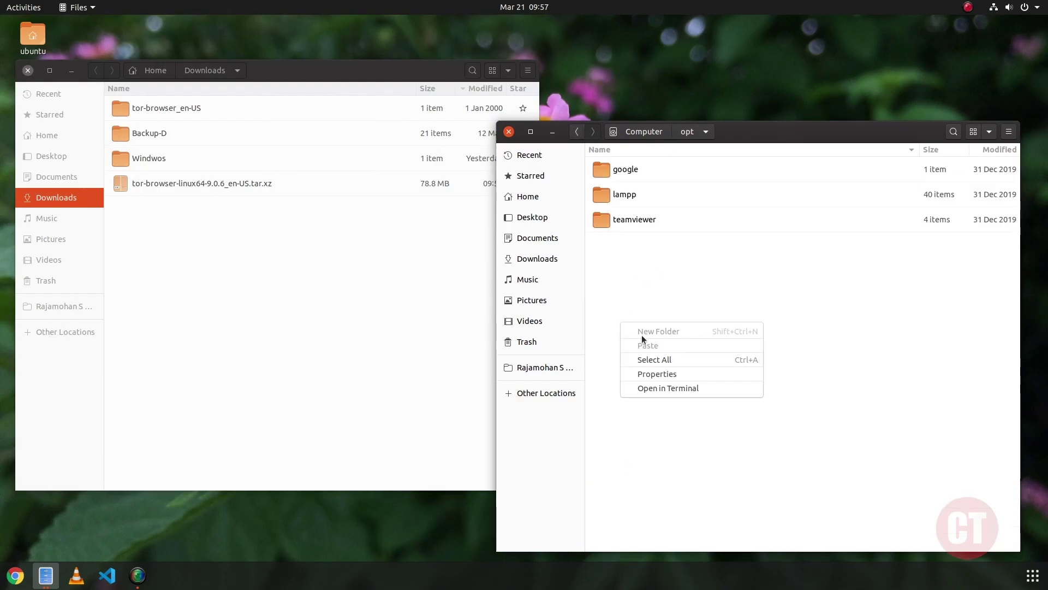
Step: Open a Terminal in /opt and run 'sudo mkdir tor-browser', entering the sudo password
click(683, 389)
drag(363, 29, 755, 305)
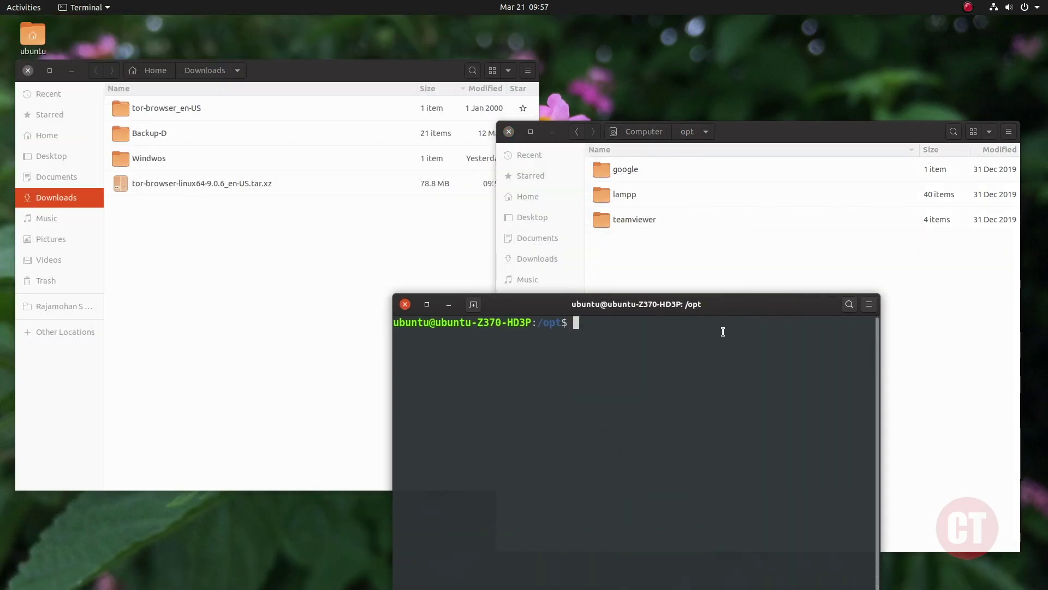
drag(645, 299, 452, 261)
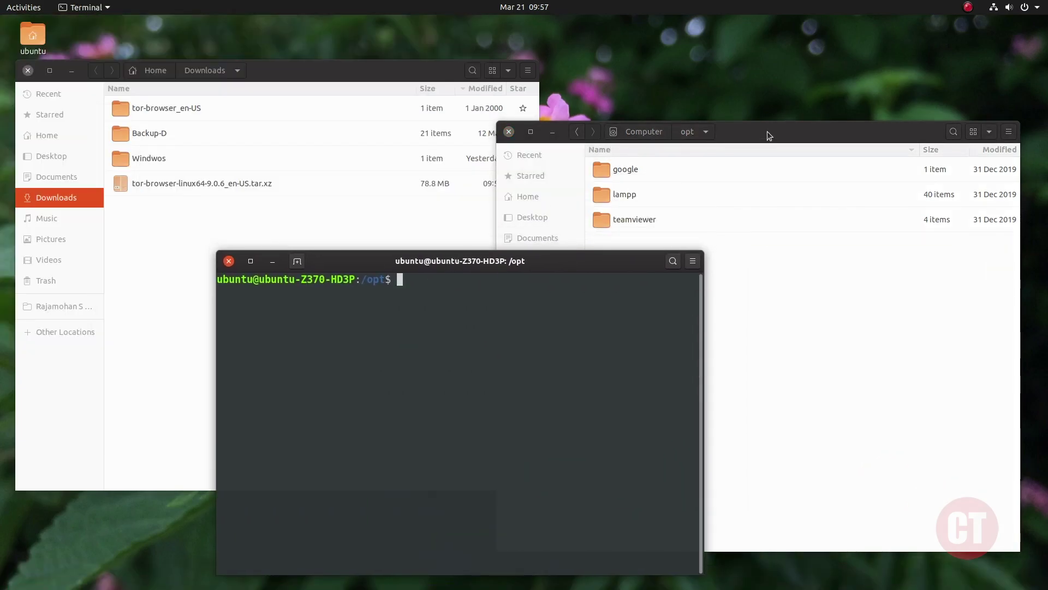
drag(768, 135, 774, 80)
click(442, 363)
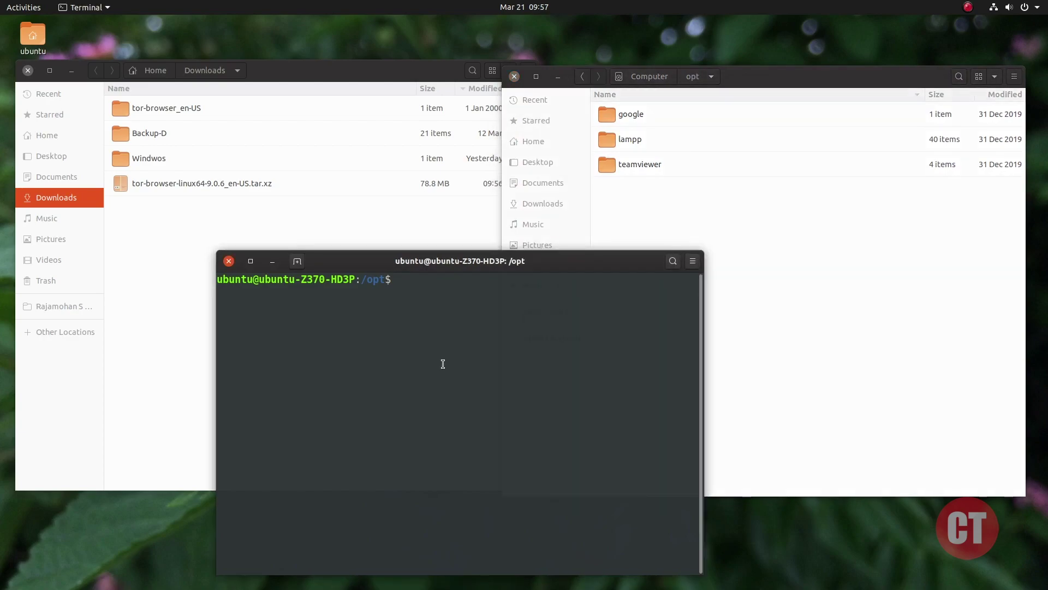
text(sudo mkdir tor-browser)
key(Return)
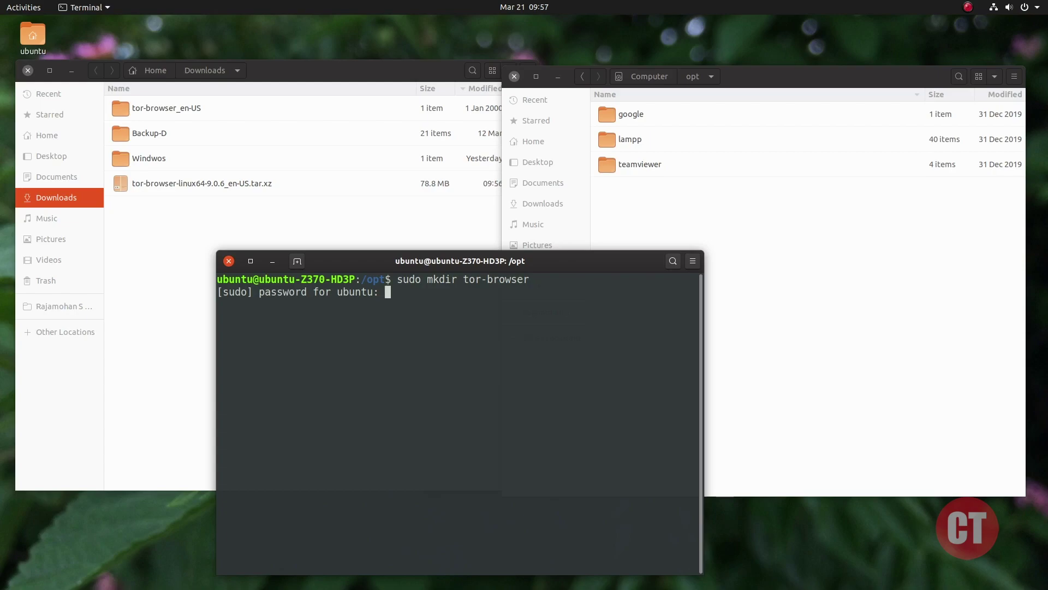
key(Return)
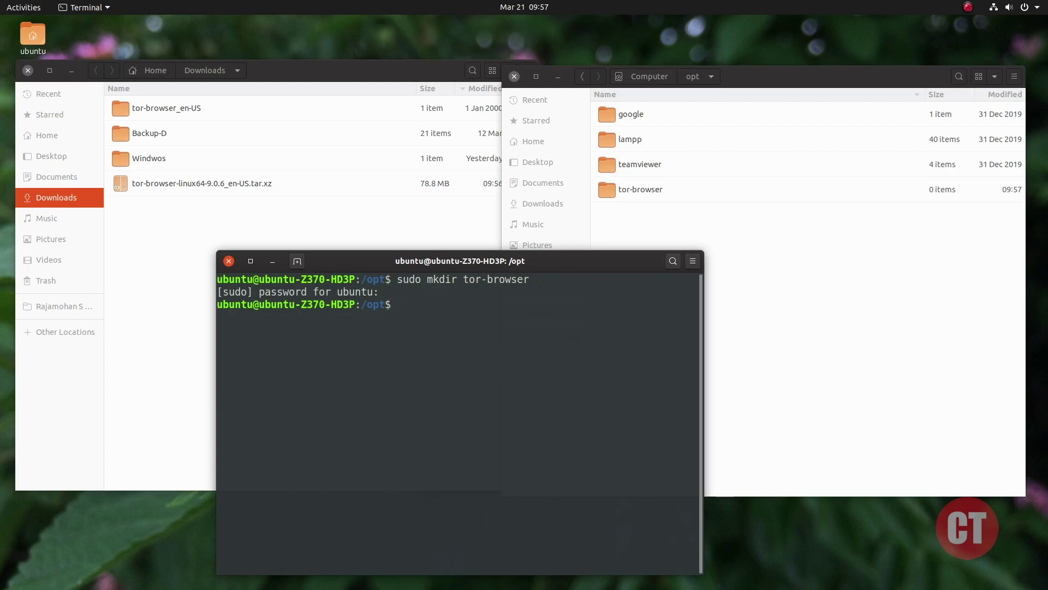
Step: Open the empty /opt/tor-browser folder and the extracted Downloads/tor-browser_en-US folder
click(632, 191)
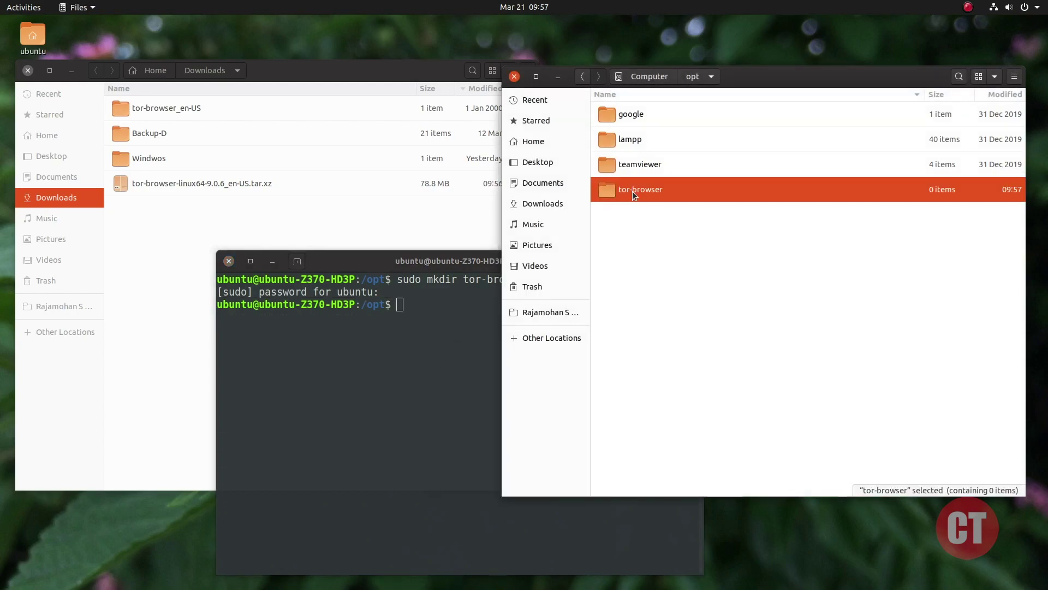
double_click(632, 191)
click(142, 109)
double_click(142, 109)
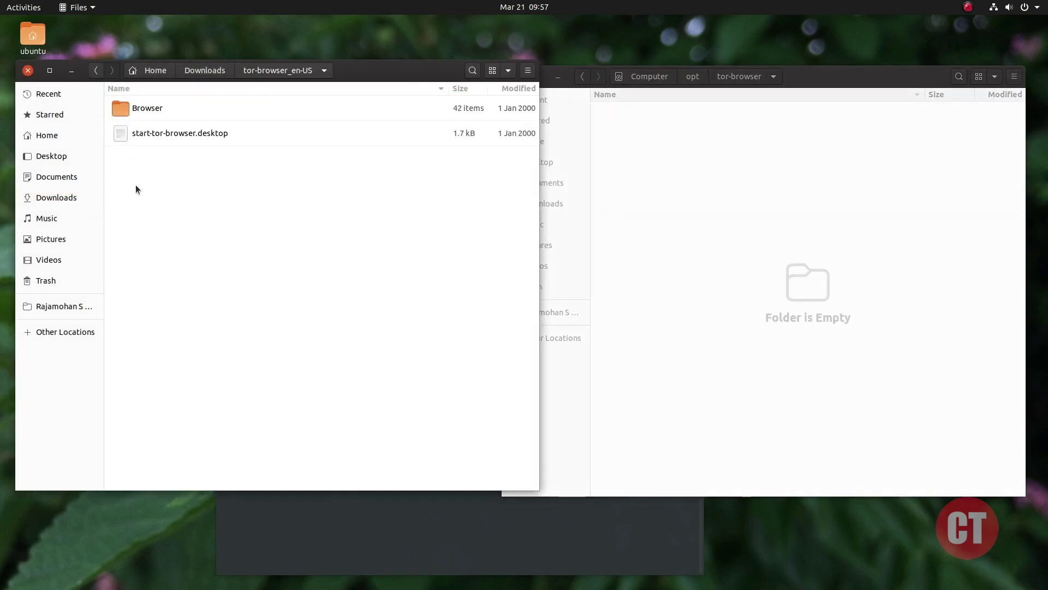
Step: Copy the Browser folder and start-tor-browser.desktop from tor-browser_en-US
click(159, 110)
key(ctrl+a)
right_click(164, 116)
click(212, 209)
right_click(726, 232)
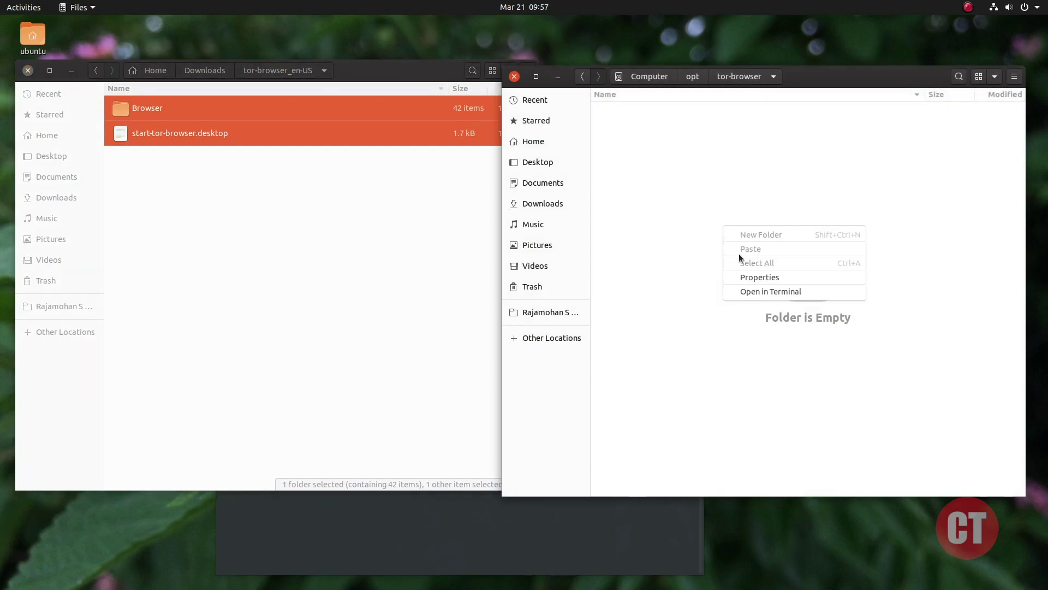
click(381, 540)
click(350, 552)
Step: Run 'sudo chmod -R 777 tor-browser' to make the folder writable for everyone
text(sudo chmod -R)
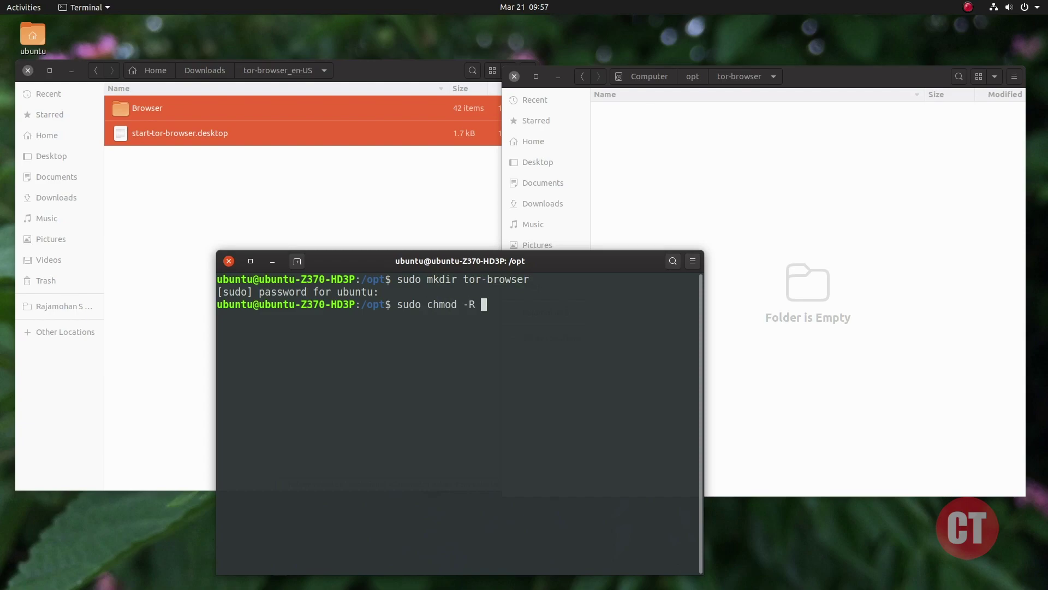
text( 777 tor)
key(Tab)
key(Return)
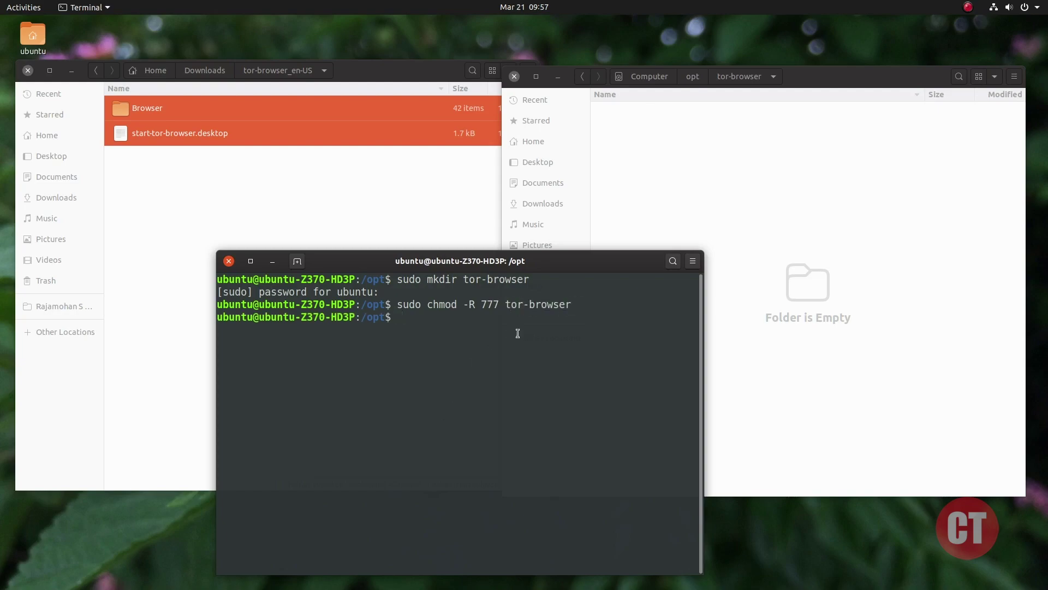
Step: Paste the Browser folder and start-tor-browser.desktop into /opt/tor-browser
click(684, 171)
right_click(685, 170)
click(702, 192)
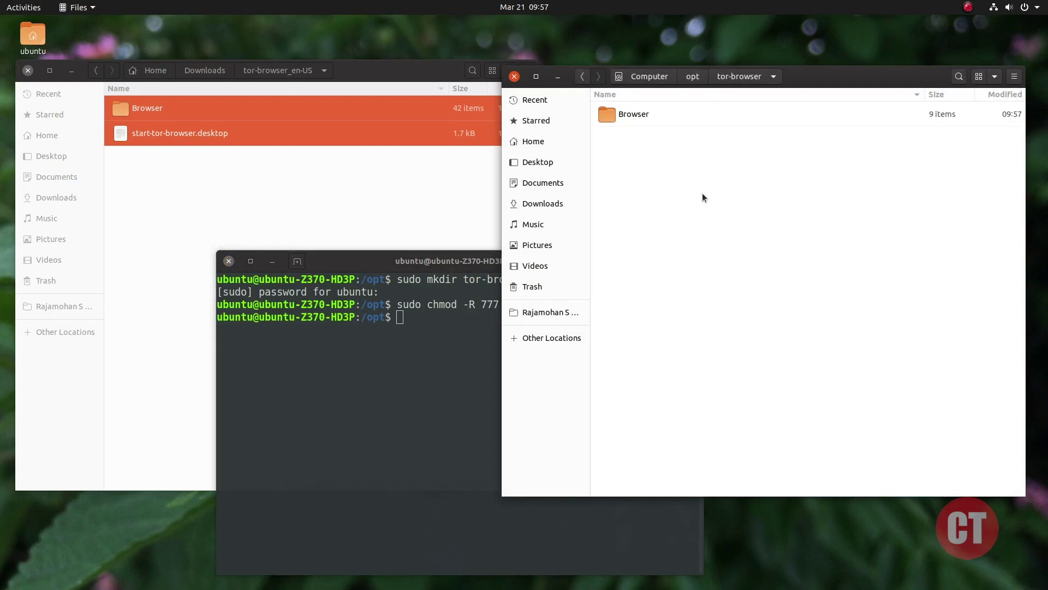
click(694, 200)
click(331, 444)
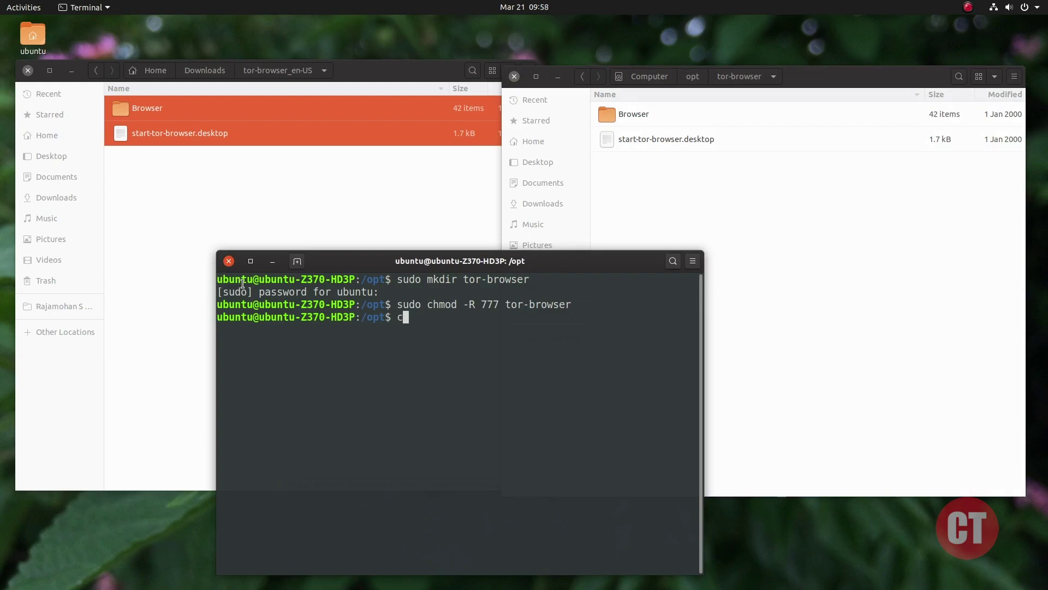
Step: Change into the tor-browser folder with cd and list its contents with ls
text(cd tor)
key(Tab)
key(Return)
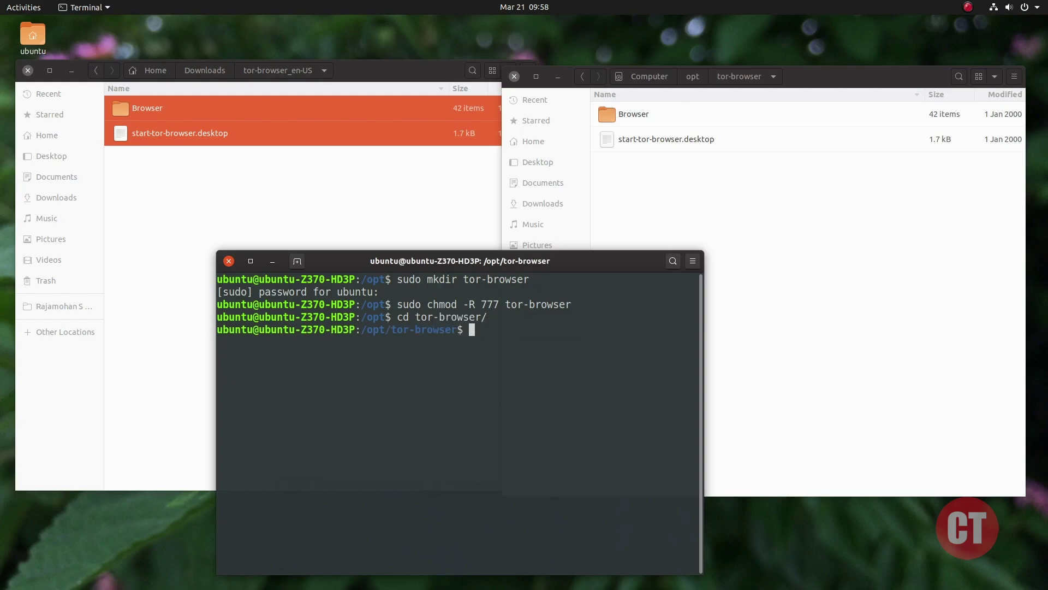
text(ls)
key(Return)
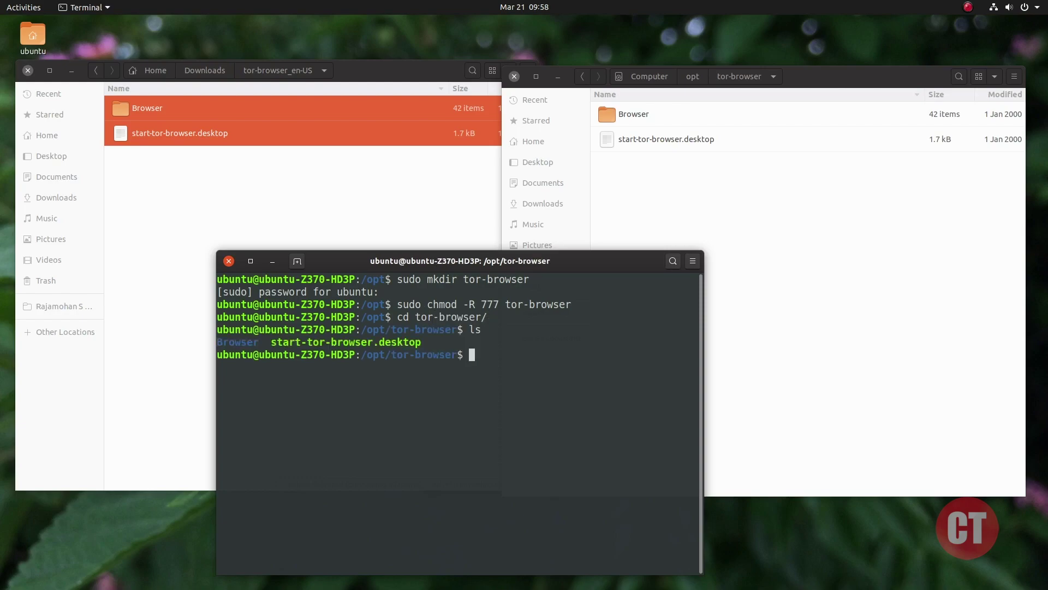
drag(272, 342, 422, 340)
click(486, 356)
Step: Launch Tor Browser with ./start-tor-browser.desktop and connect to the Tor network
text(./start)
key(Tab)
key(Return)
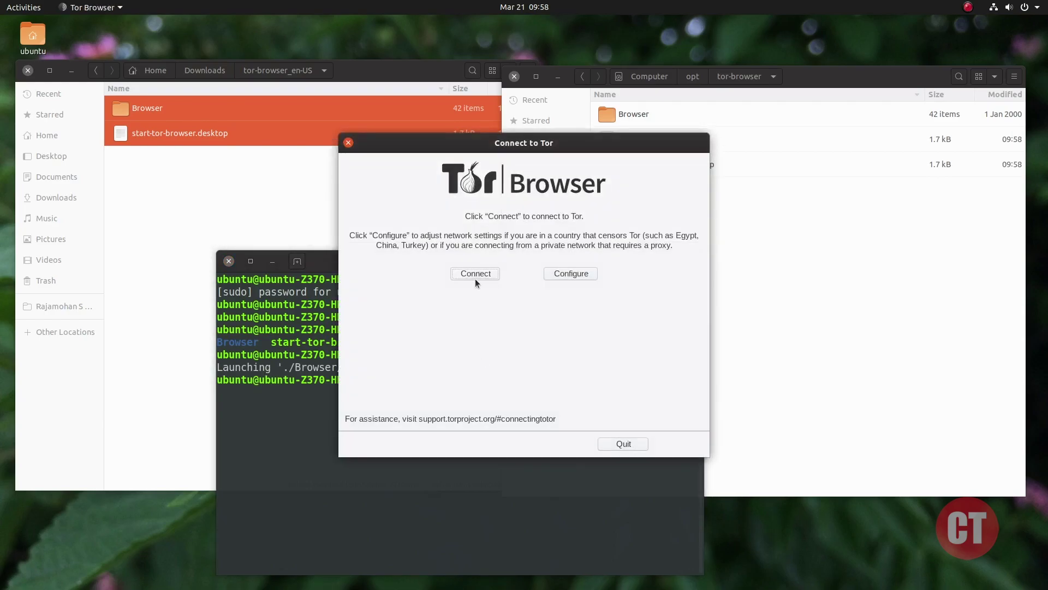
click(476, 275)
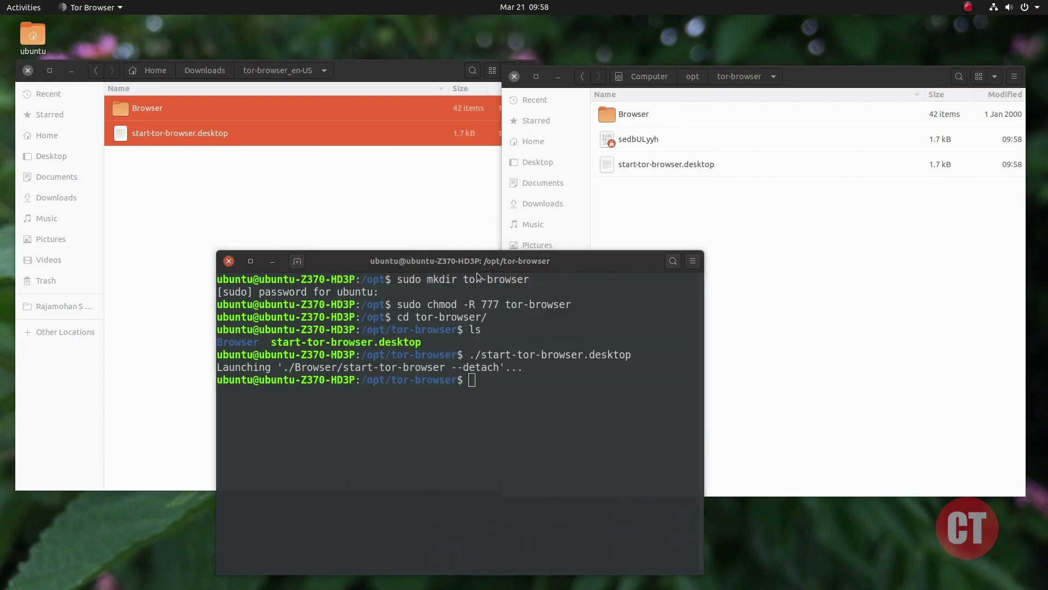
Step: Load DuckDuckGo by entering 'duck' in the Tor Browser address bar
click(475, 77)
text(duck)
key(Return)
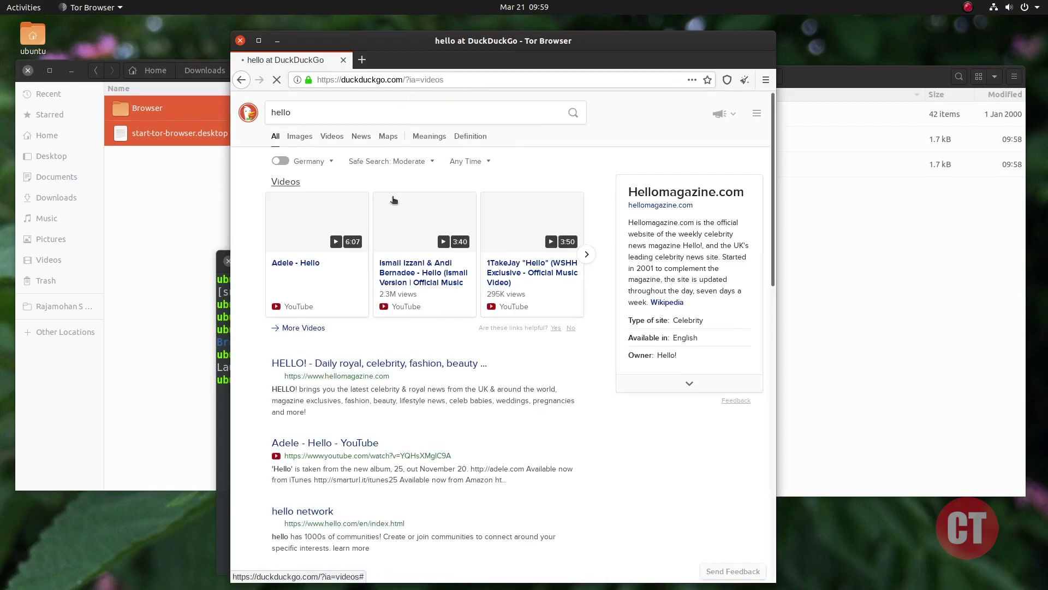
Step: Scroll the DuckDuckGo 'hello' results and view the site's Tor circuit details
scroll(307, 229, down, 5)
click(309, 79)
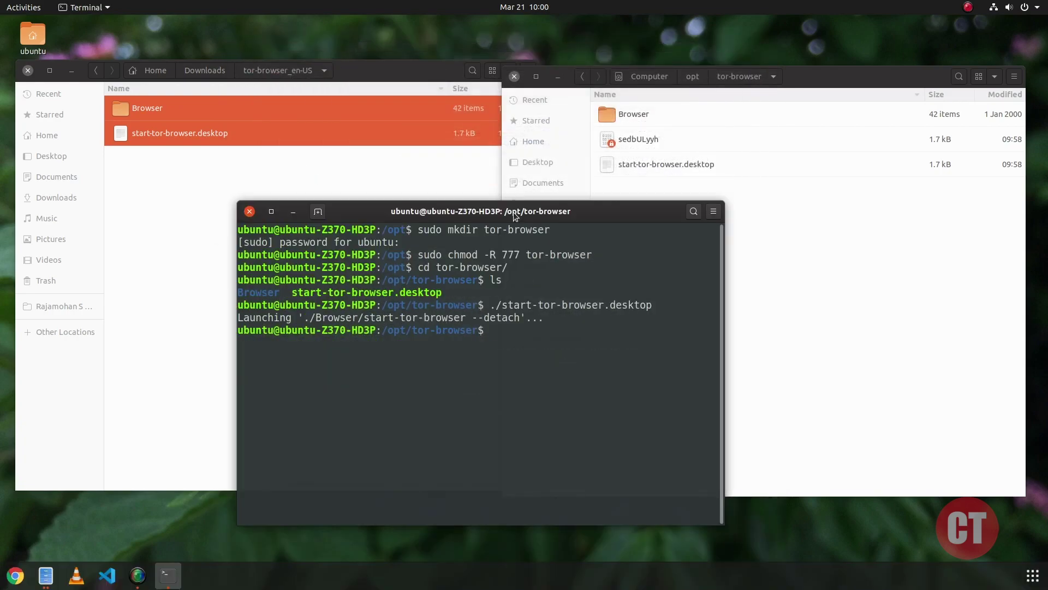
click(1033, 575)
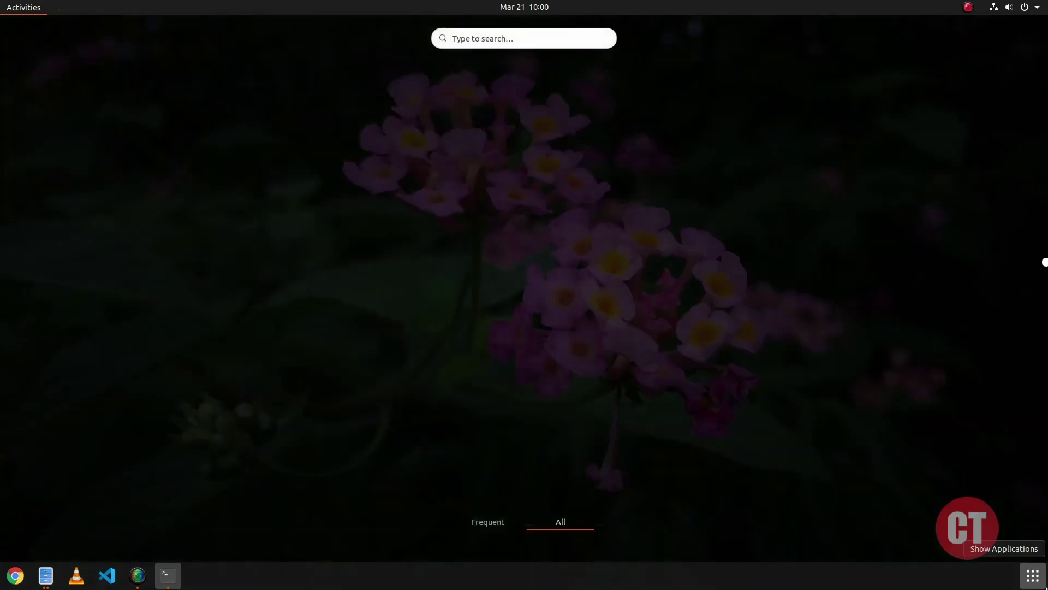
scroll(427, 409, down, 2)
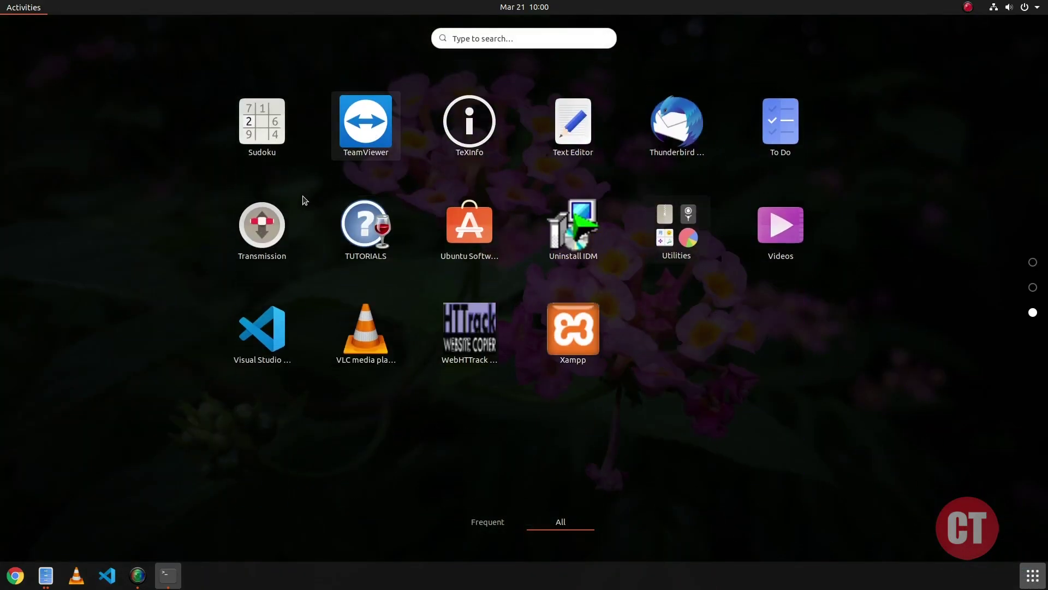
click(536, 37)
text(tor)
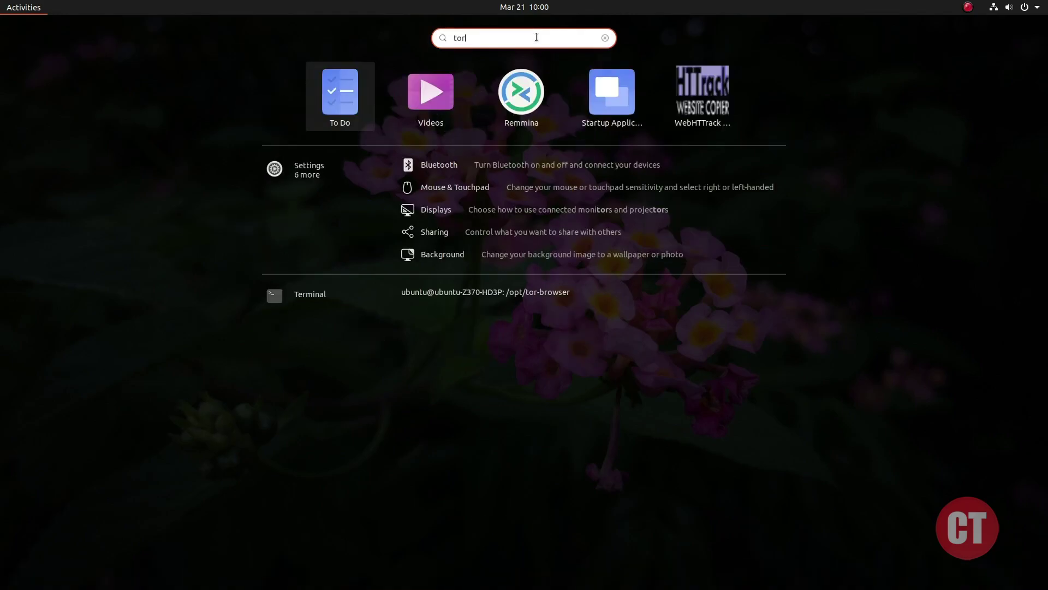
key(Escape)
key(Escape)
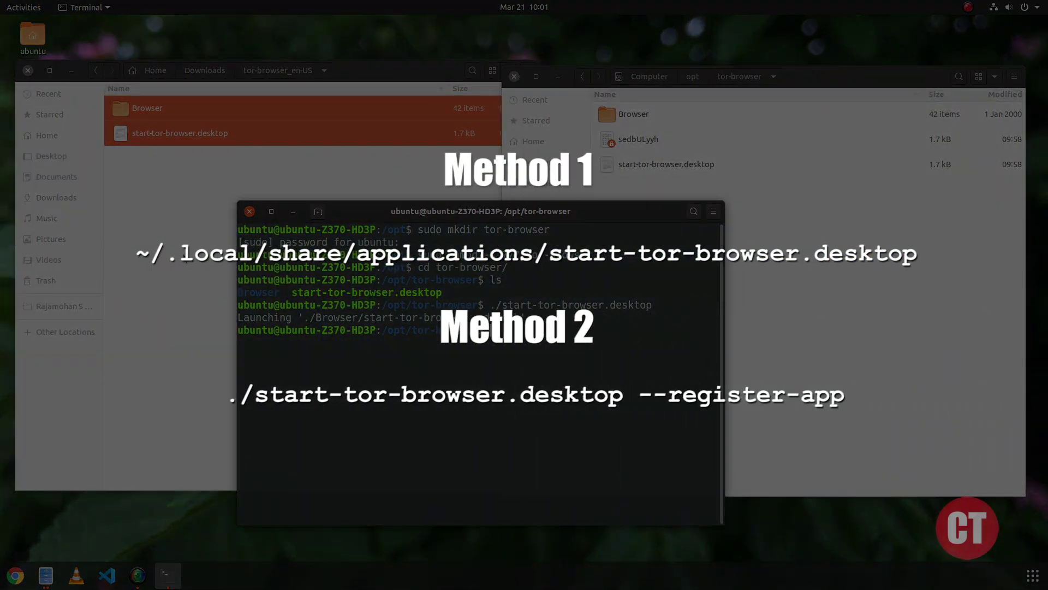
Step: Permanently delete the extracted tor-browser_en-US folder and the archive from Downloads
click(215, 109)
click(213, 72)
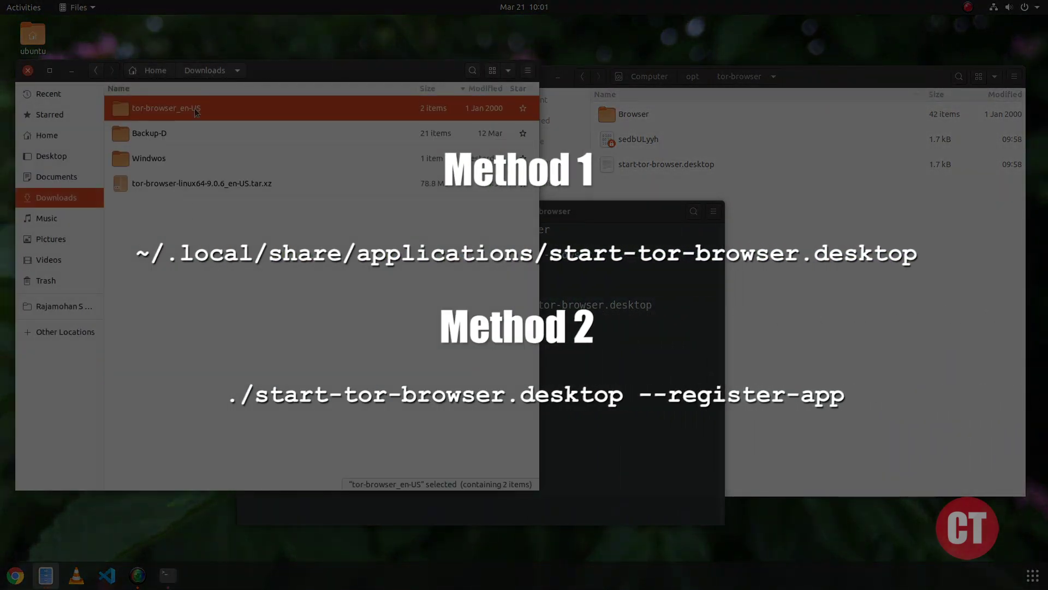
ctrl+click(197, 182)
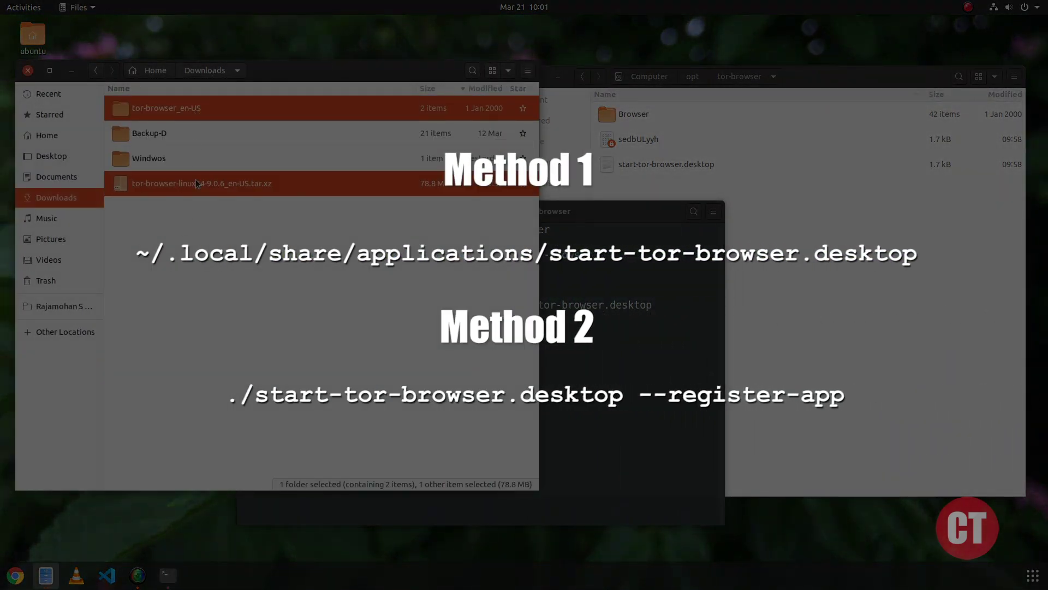
key(shift+Delete)
key(Return)
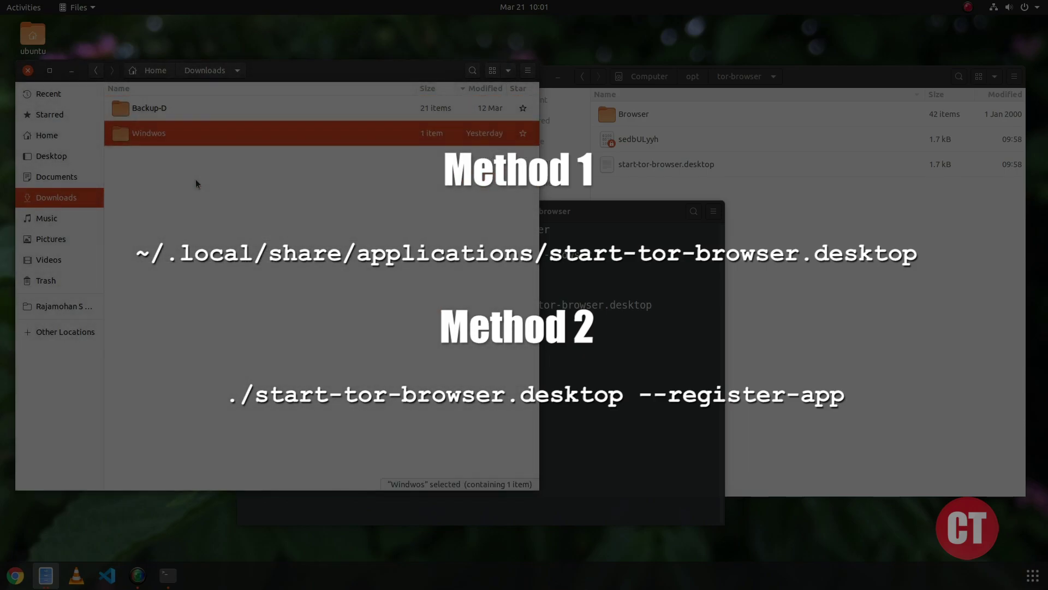
click(28, 69)
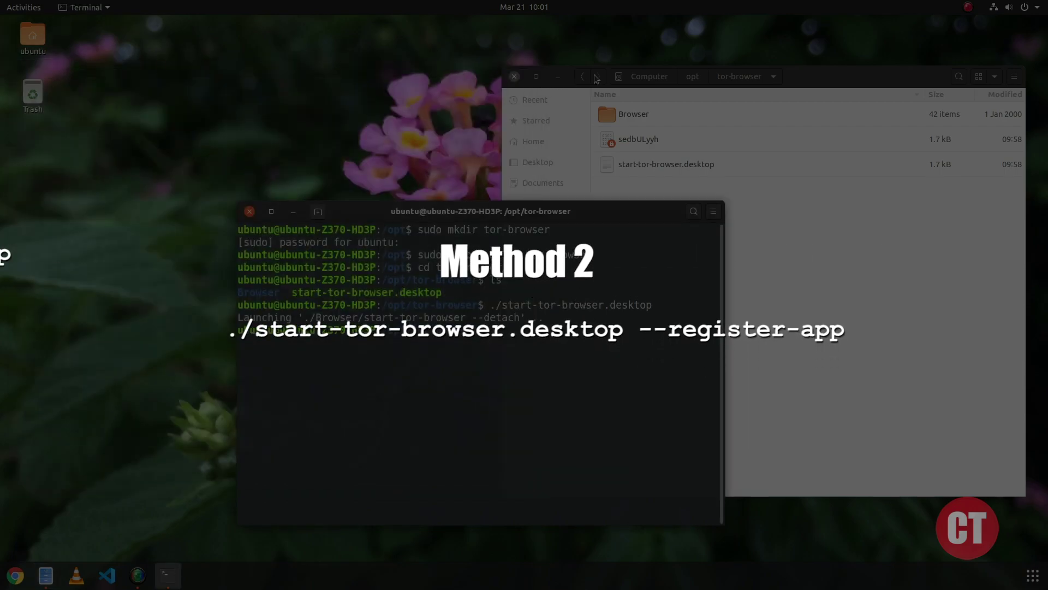
Step: Arrange the /opt/tor-browser window and Terminal side by side, selecting start-tor-browser.desktop
drag(843, 85, 736, 101)
click(593, 182)
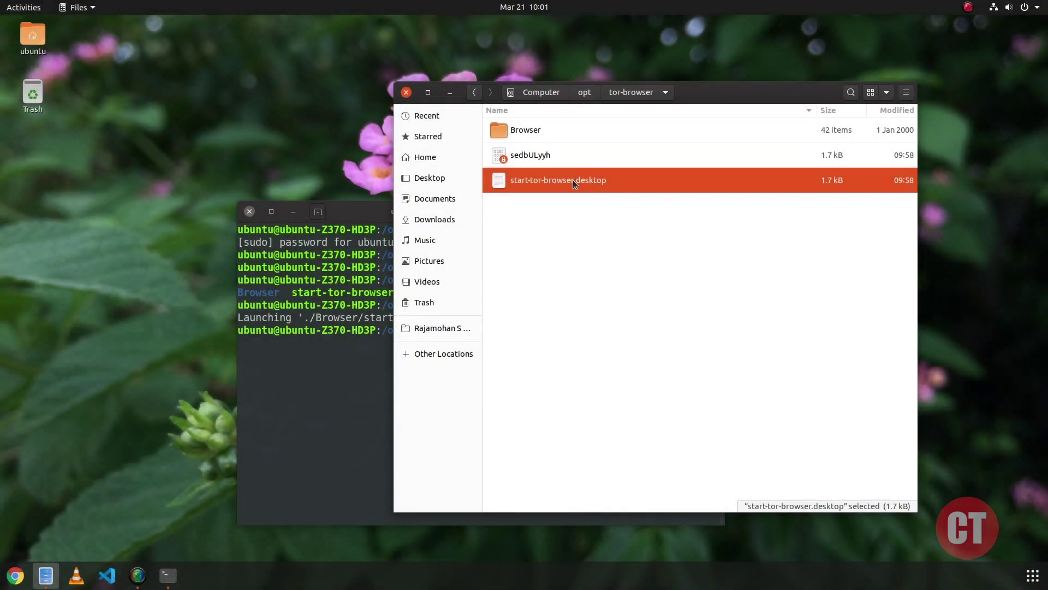
click(322, 343)
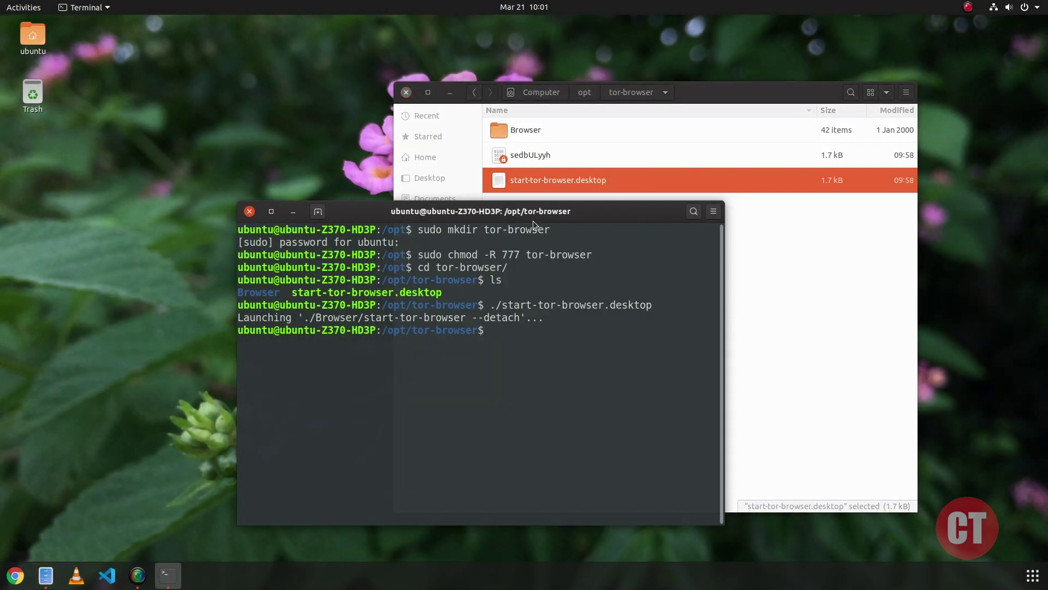
drag(568, 215, 562, 233)
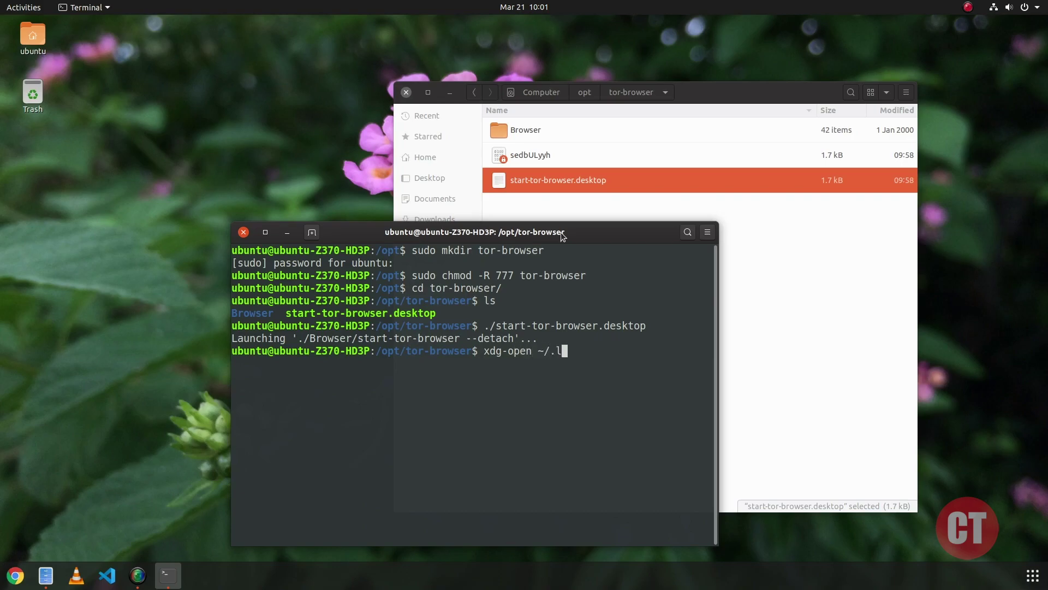
Step: Open ~/.local/share/applications in Files and move start-tor-browser.desktop into it
text(cal/share/applic)
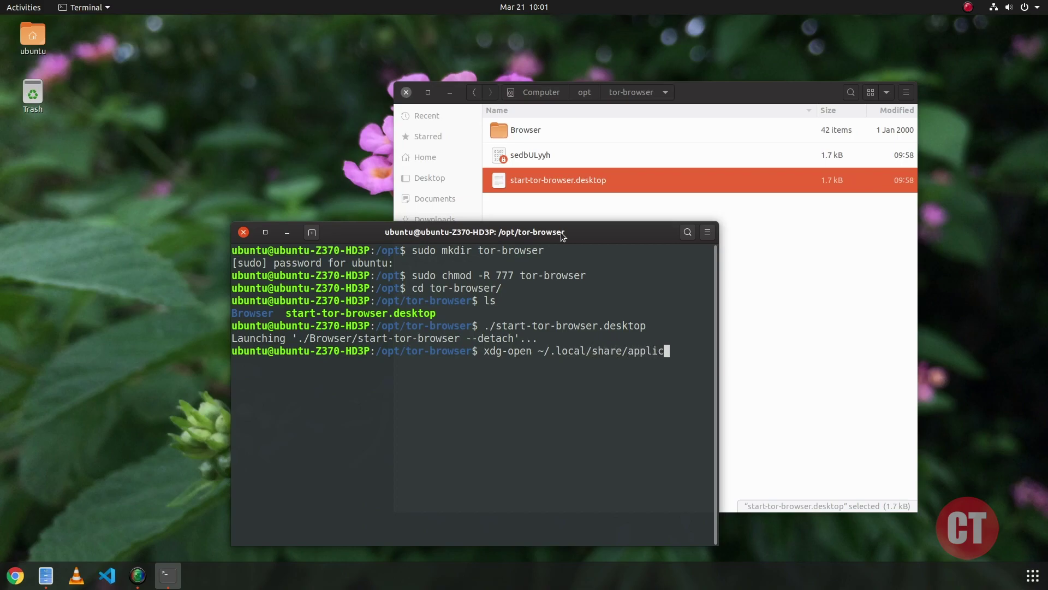
text(ations)
key(Return)
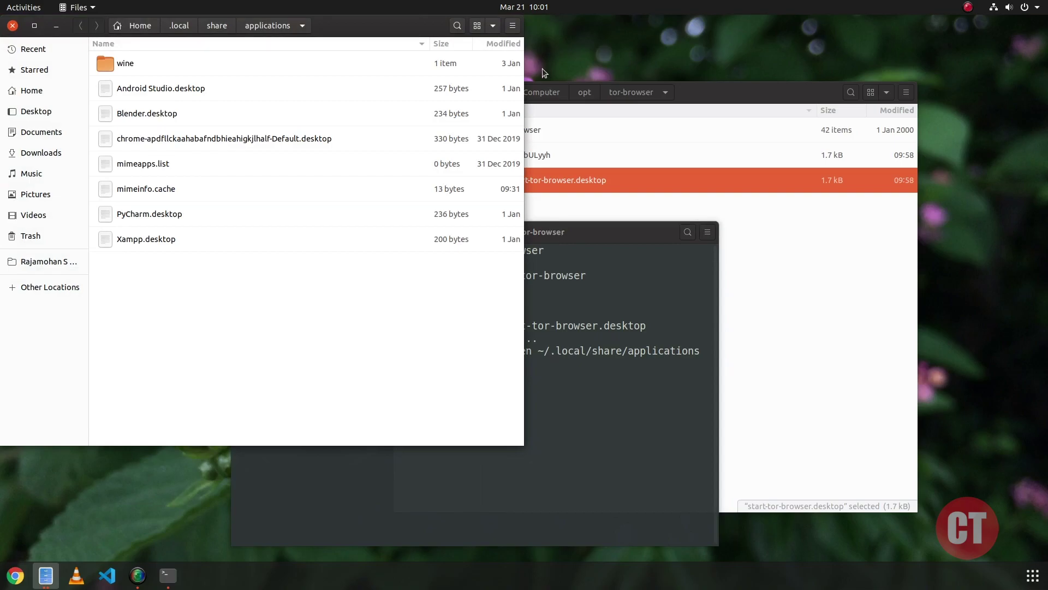
click(568, 179)
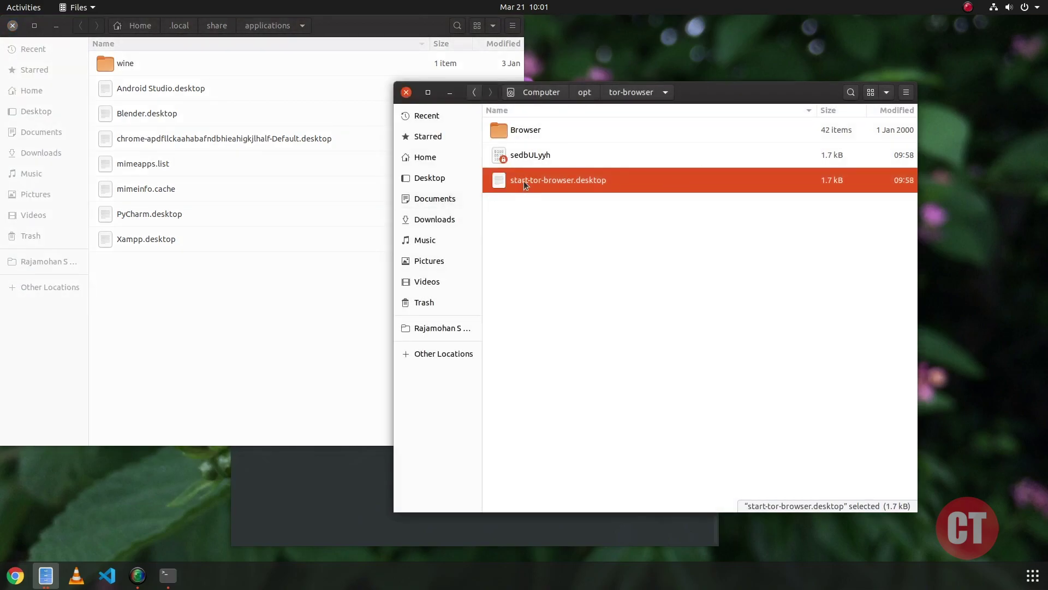
drag(523, 181, 134, 337)
click(134, 336)
click(607, 271)
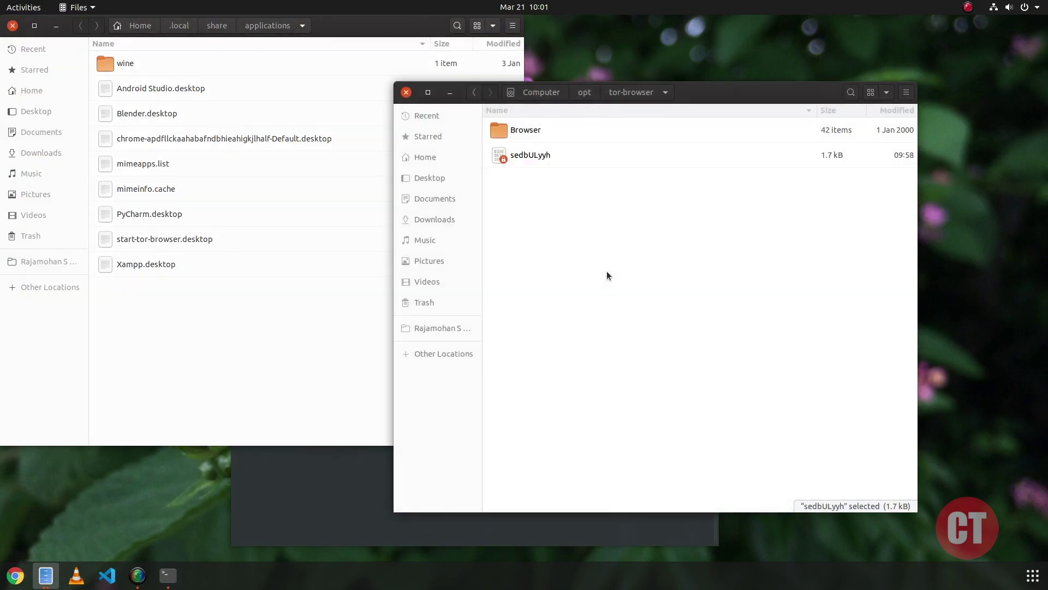
click(246, 310)
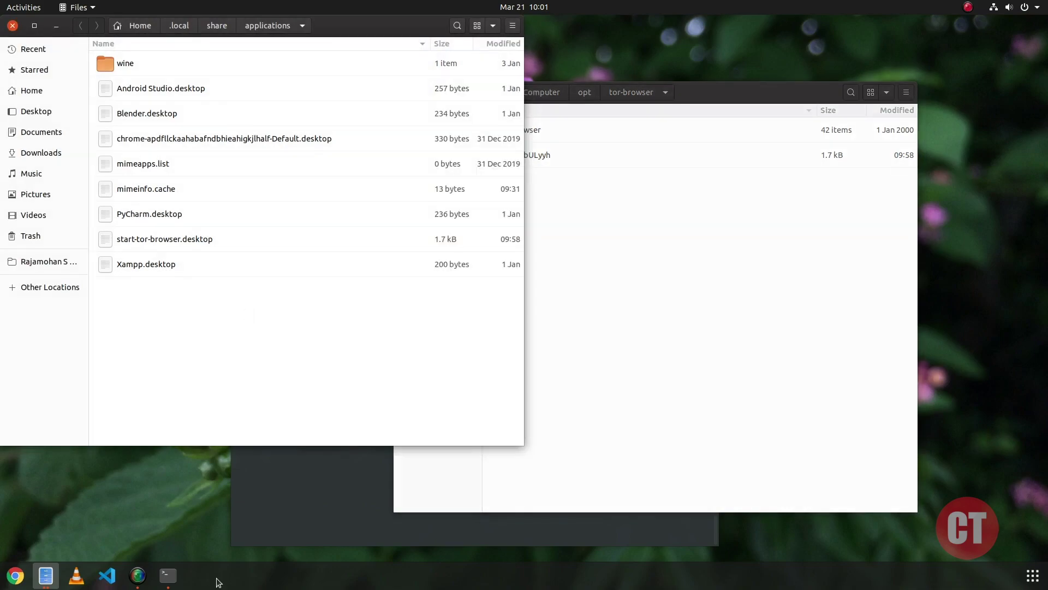
Step: Launch Tor Browser from the app grid to confirm it works, then close it
click(1032, 576)
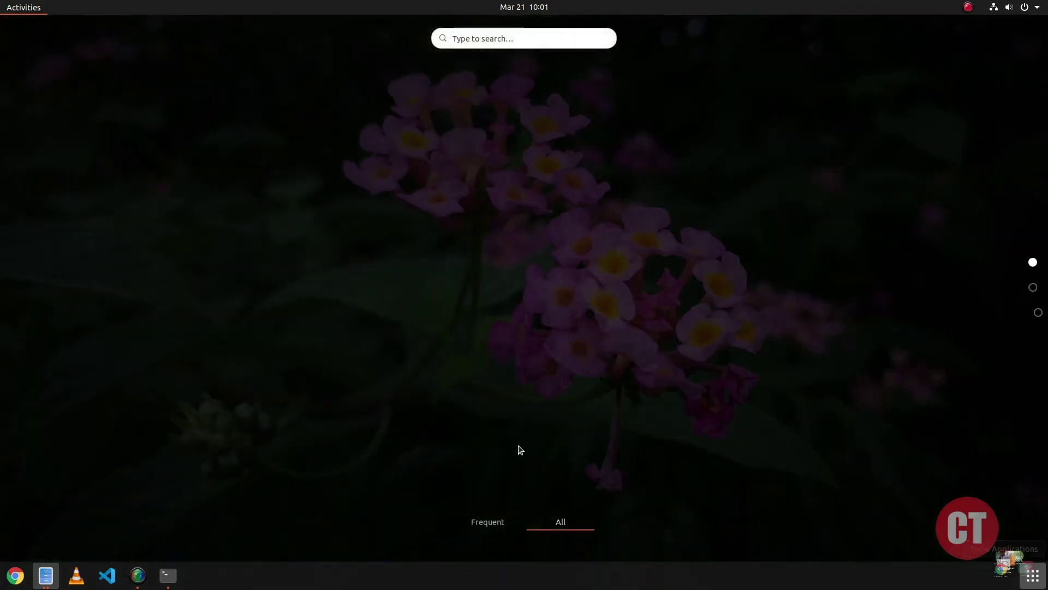
scroll(344, 415, down, 1)
scroll(339, 415, down, 1)
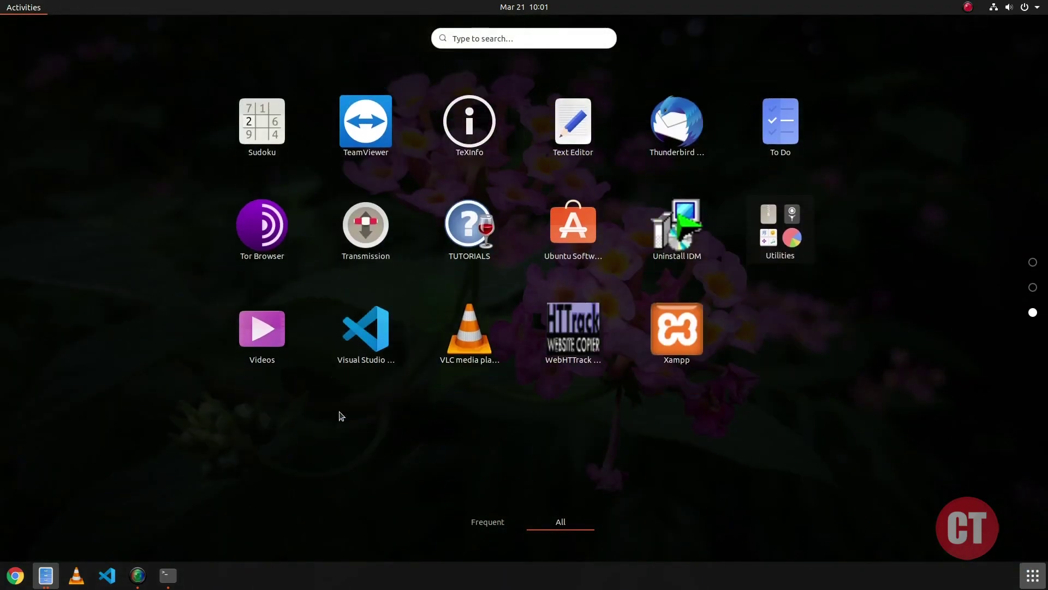
click(254, 226)
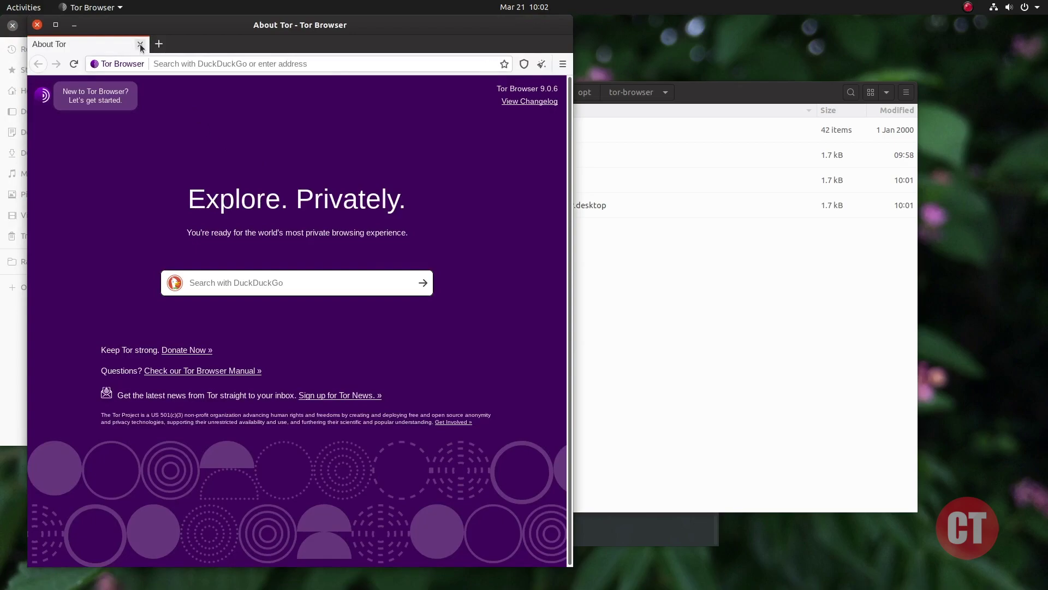
click(140, 45)
Step: Permanently delete start-tor-browser.desktop from the applications folder and close that window
click(400, 262)
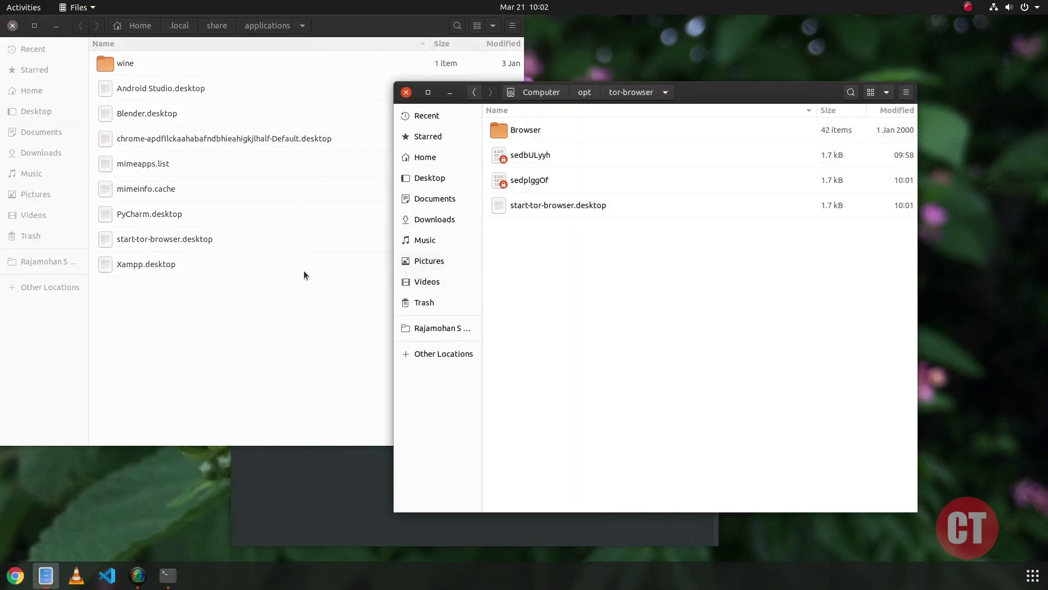
click(229, 235)
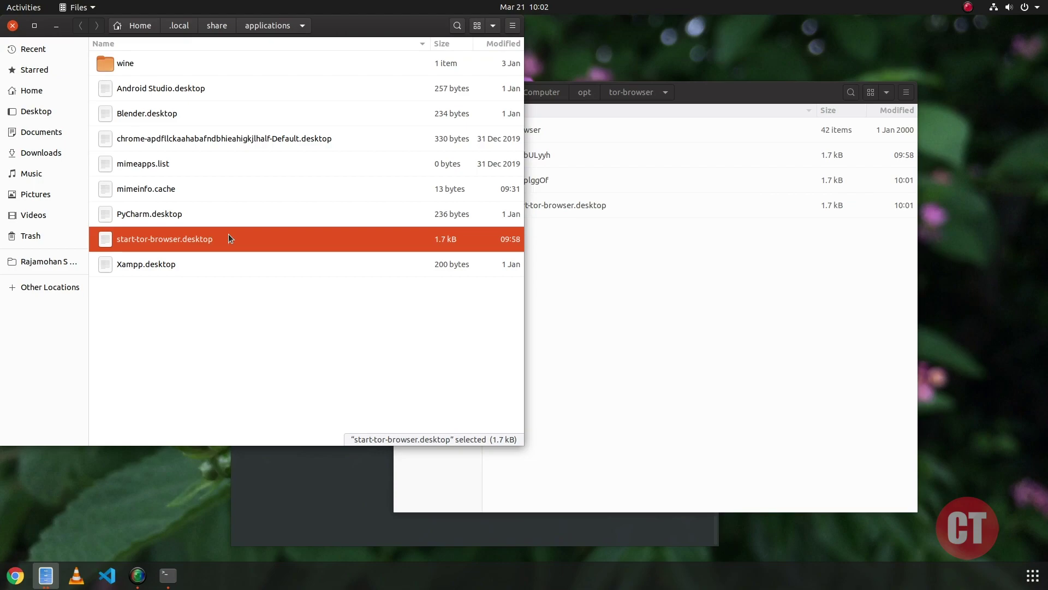
key(shift+Delete)
key(Return)
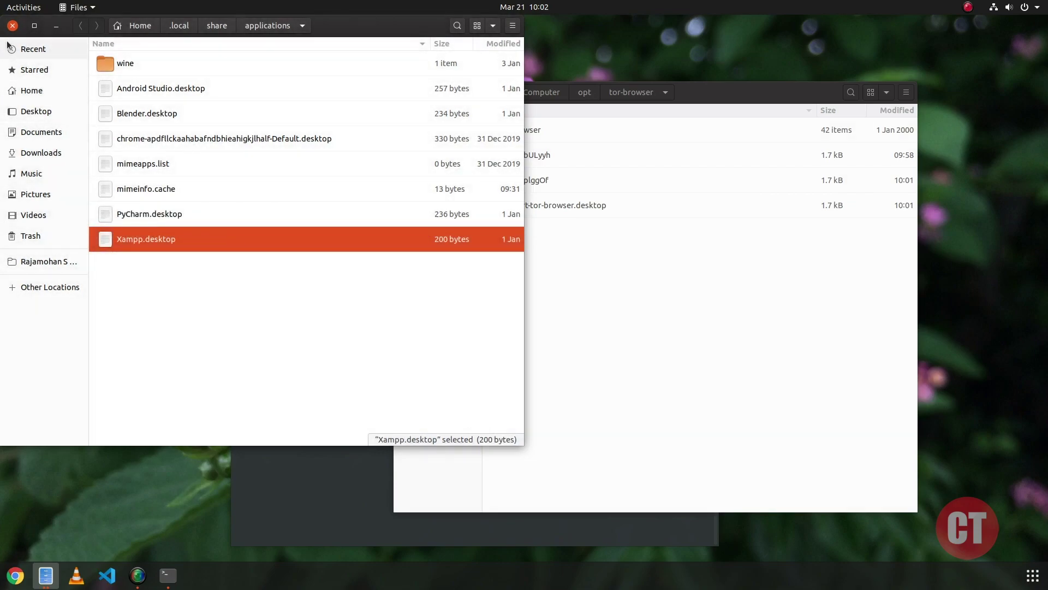
click(12, 26)
Step: Check the app grid to confirm Tor Browser is gone, then return to the terminal
click(1032, 575)
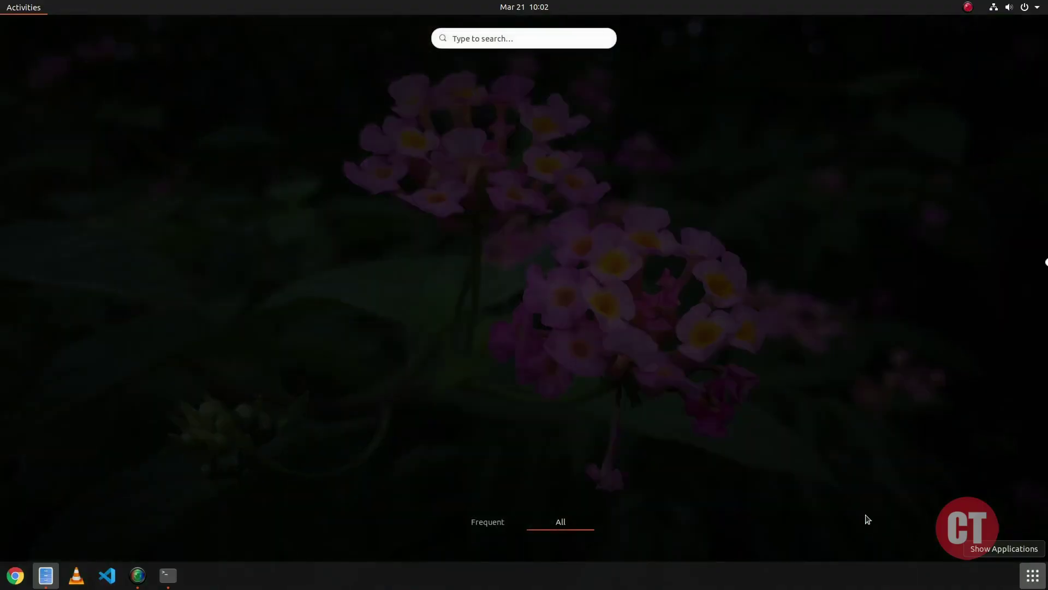
scroll(555, 427, down, 1)
scroll(402, 409, down, 1)
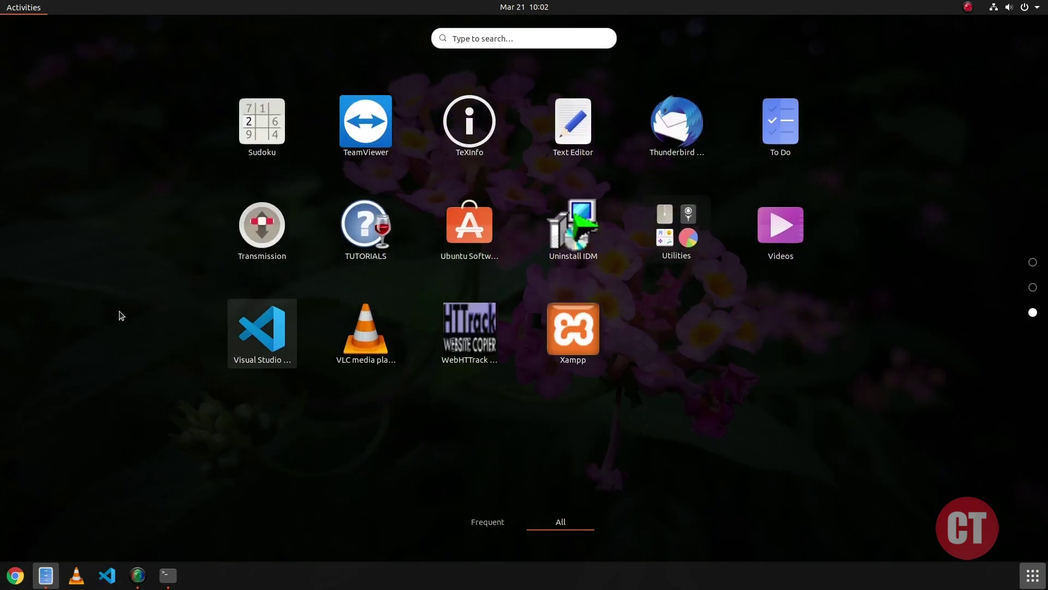
click(85, 308)
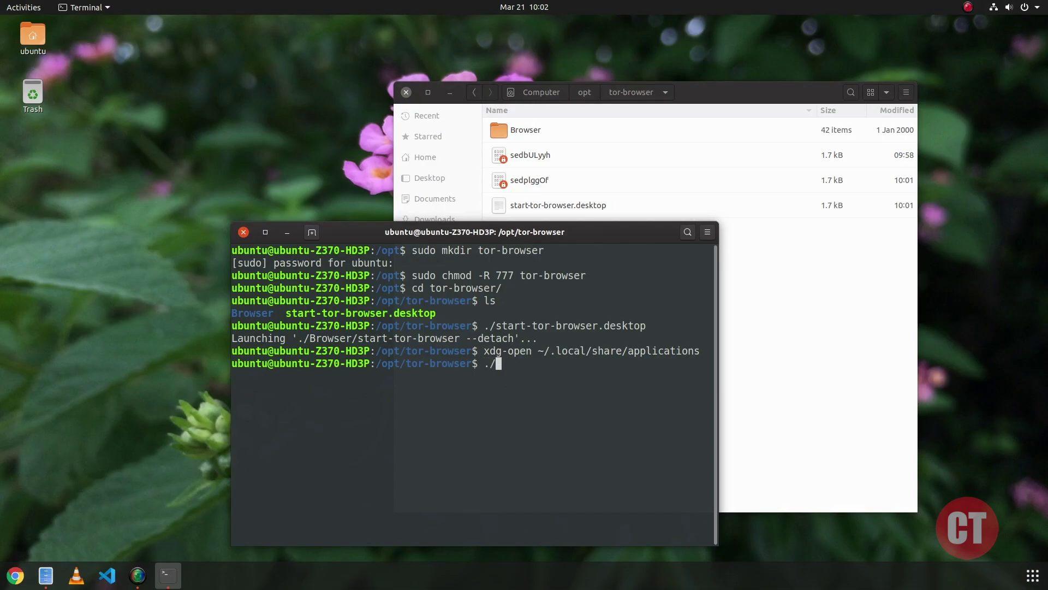
Step: Run ./start-tor-browser.desktop --register-app in /opt/tor-browser to register Tor Browser as an app
text(./start)
key(Tab)
text(--reg)
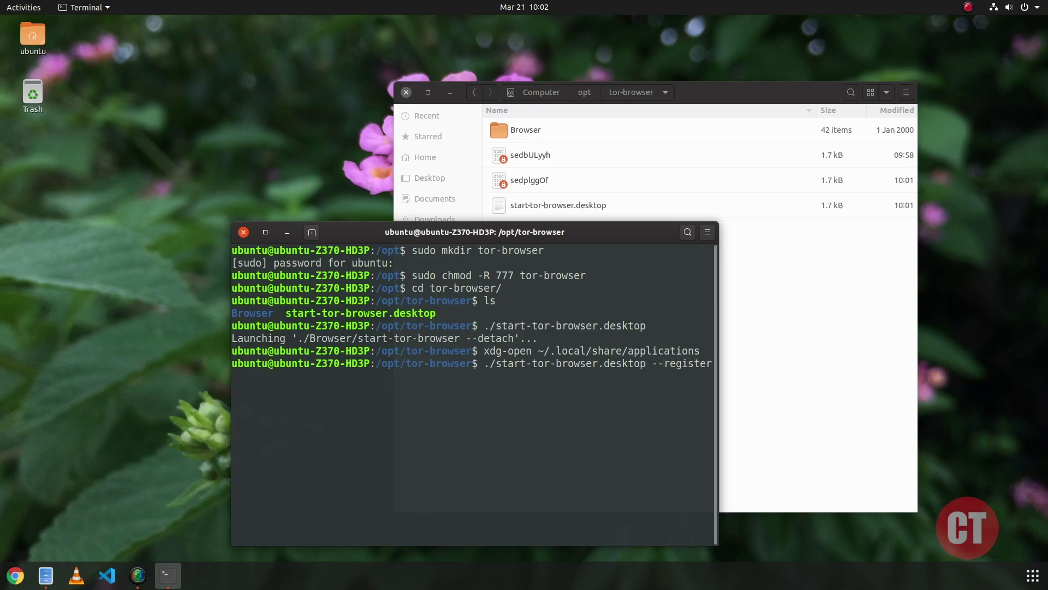
drag(718, 536, 851, 537)
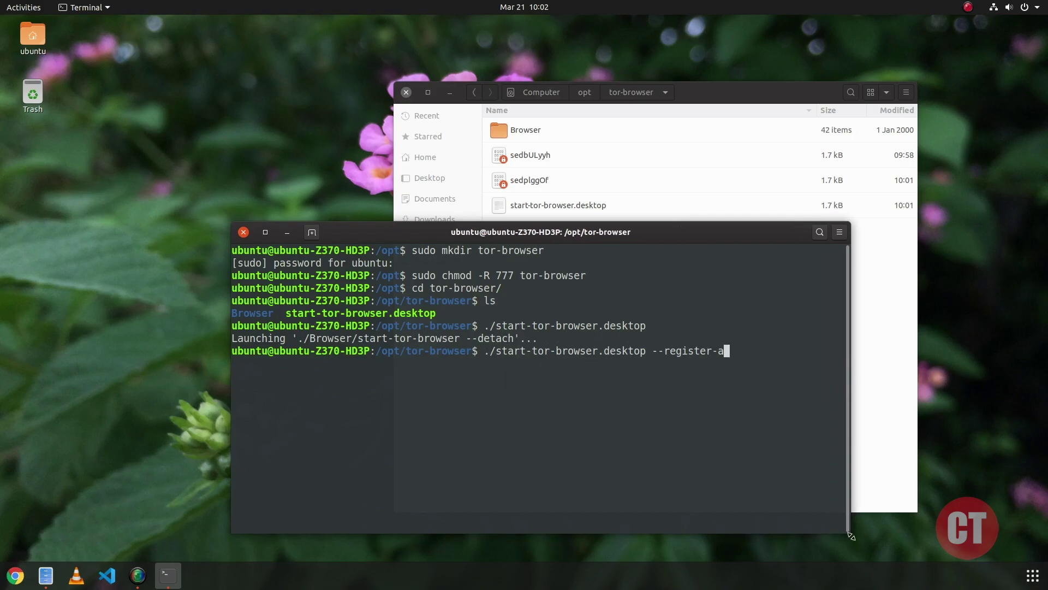
key(Return)
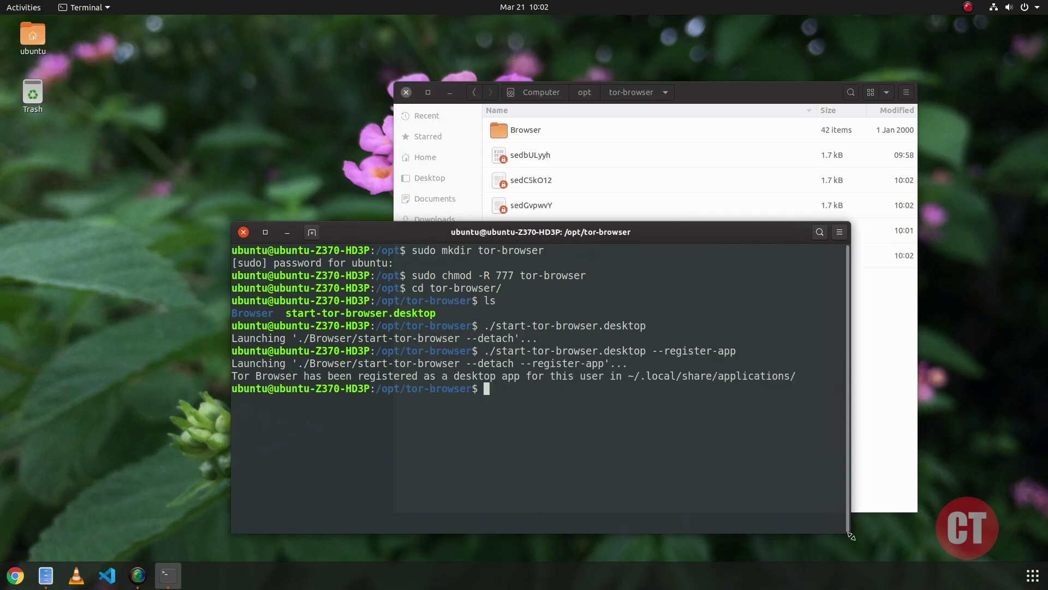
click(1033, 575)
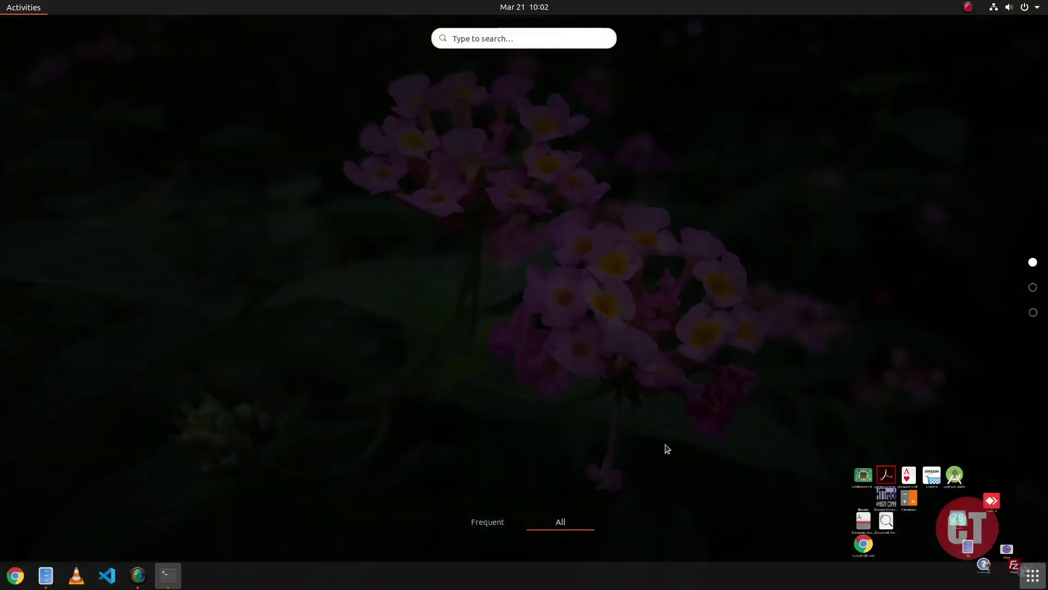
scroll(524, 392, down, 2)
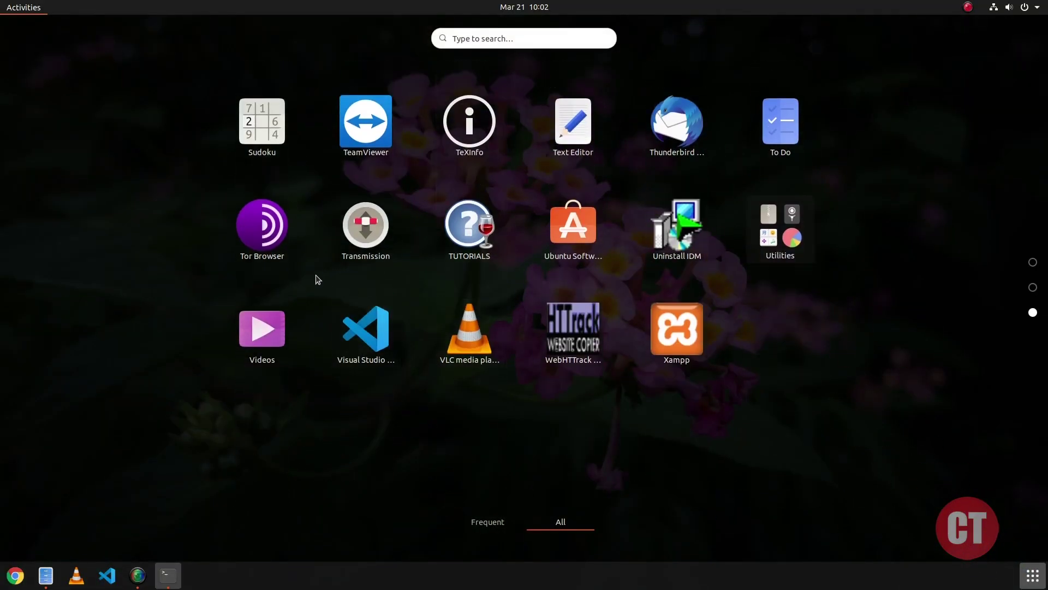
click(262, 227)
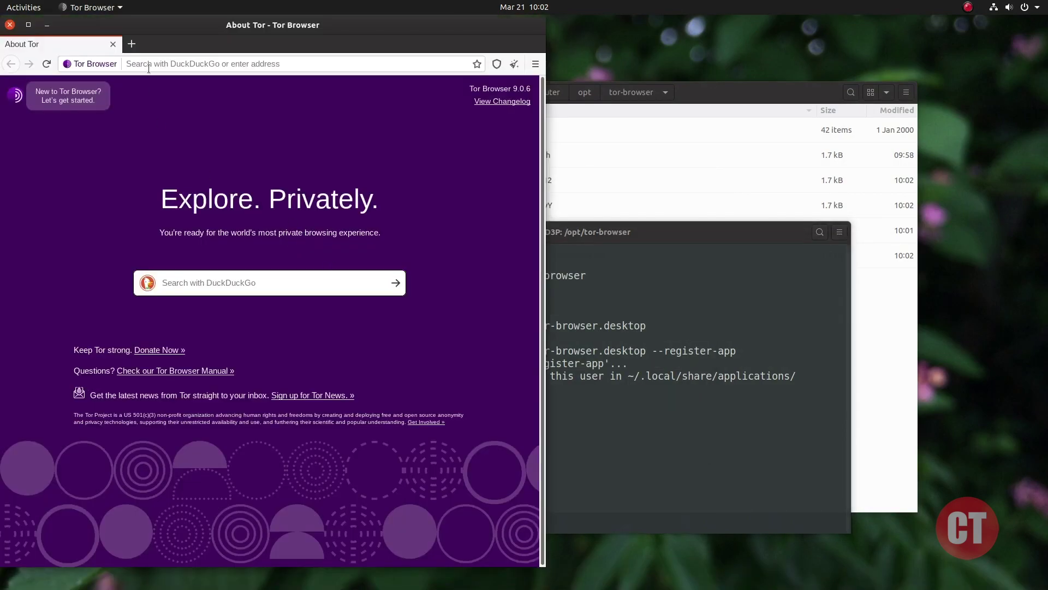
click(112, 42)
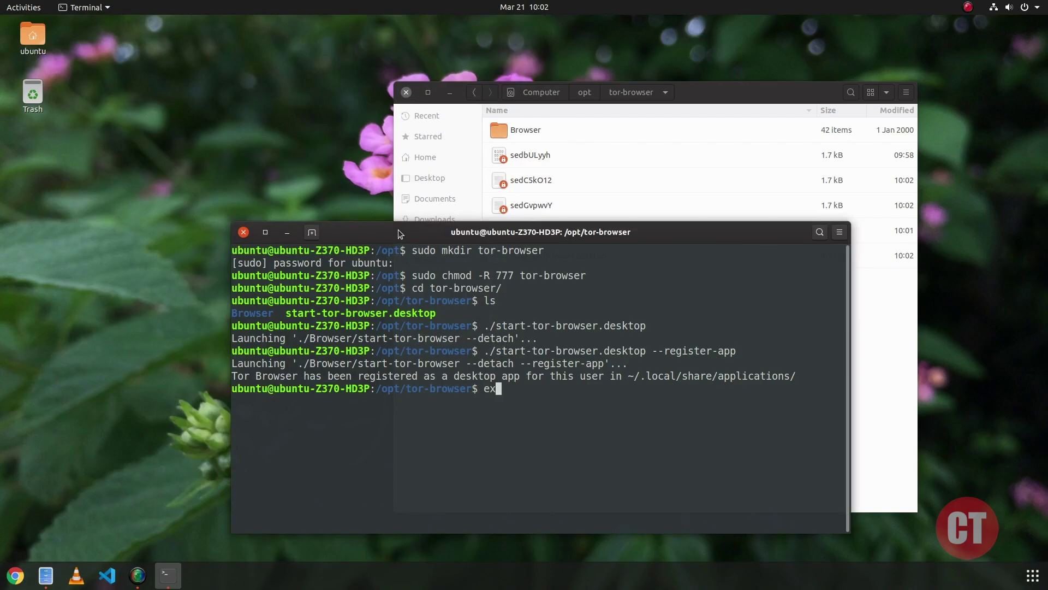
Step: Exit the terminal and close the /opt/tor-browser Files window
text(it)
key(Return)
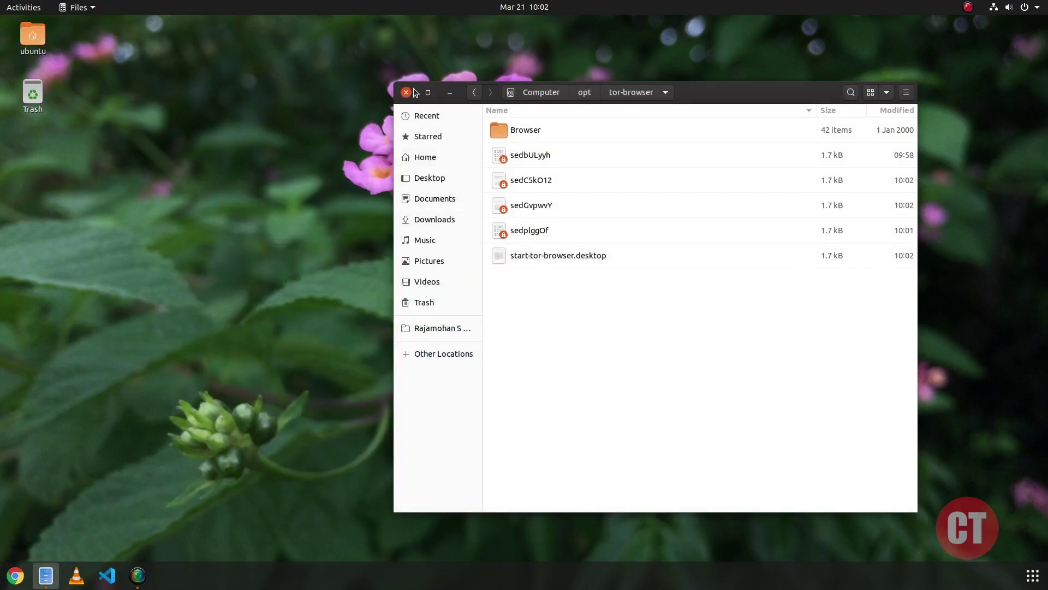
click(406, 93)
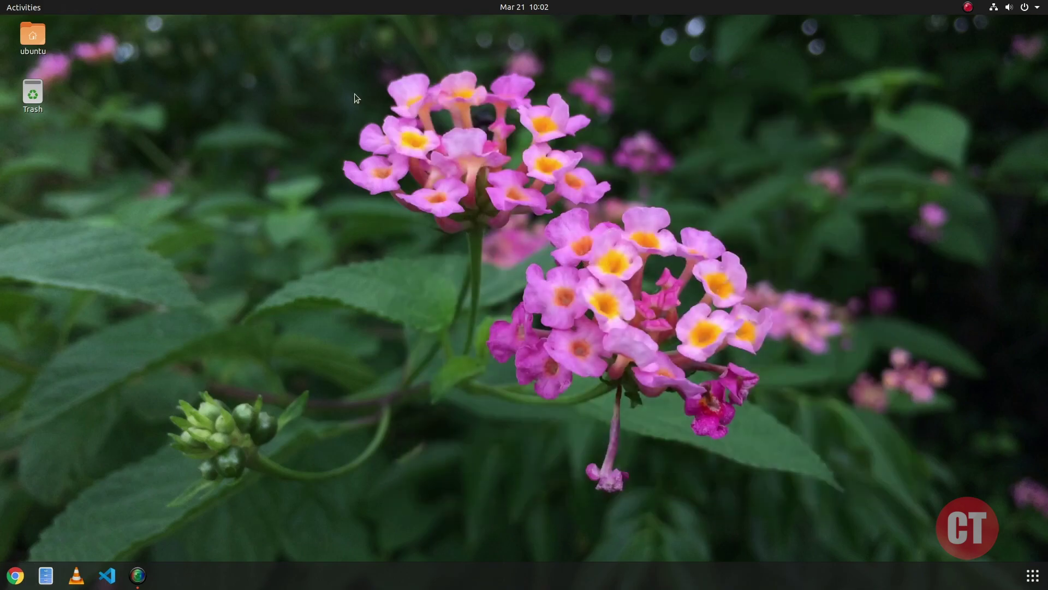